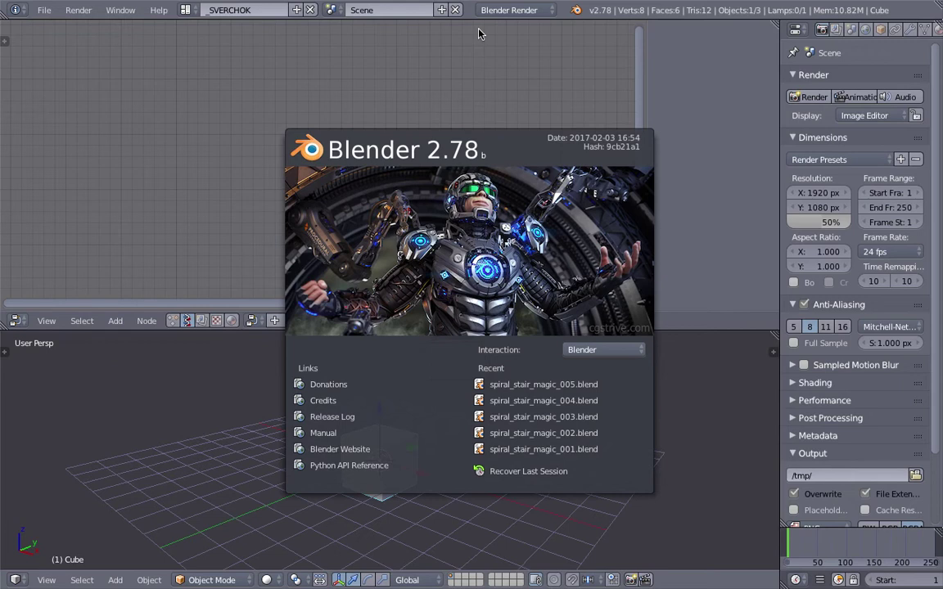
- Dismiss the splash screen and delete all the default objects from the scene
{"action": "left_click", "coordinate": [236, 351]}
{"action": "middle_click_drag", "start_coordinate": [490, 412], "coordinate": [533, 418]}
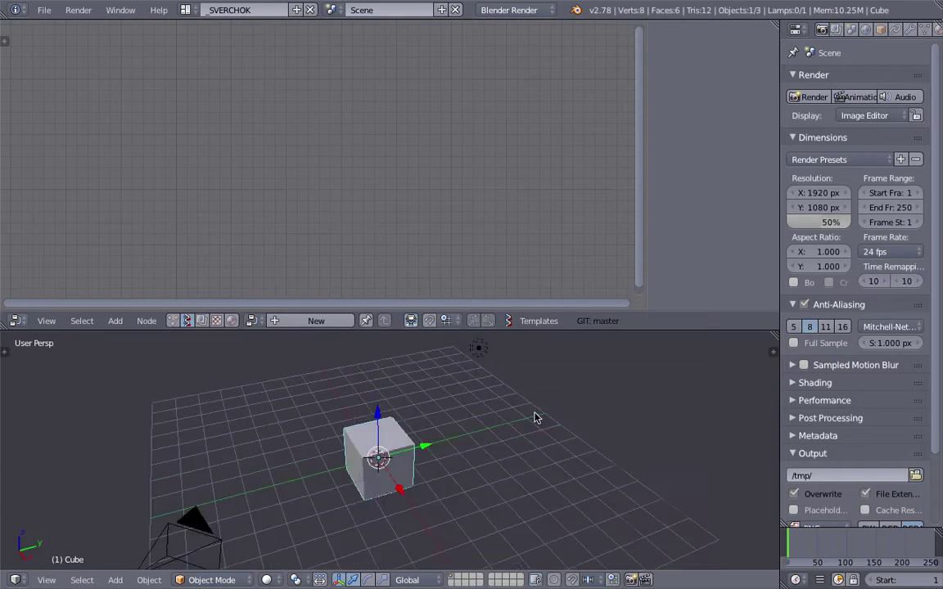
{"action": "key", "text": "a"}
{"action": "key", "text": "a"}
{"action": "key", "text": "x"}
{"action": "key", "text": "Return"}
{"action": "middle_click_drag", "start_coordinate": [398, 420], "coordinate": [297, 393]}
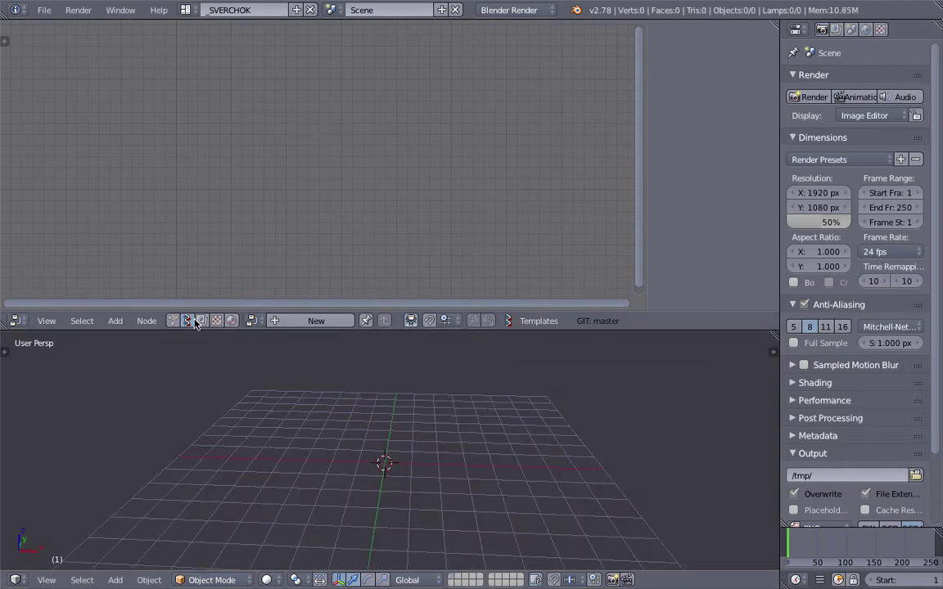
- Create a new Sverchok node tree and add a Plane MK2 node to it
{"action": "left_click", "coordinate": [280, 324]}
{"action": "key", "text": "alt+space"}
{"action": "type", "text": "pla"}
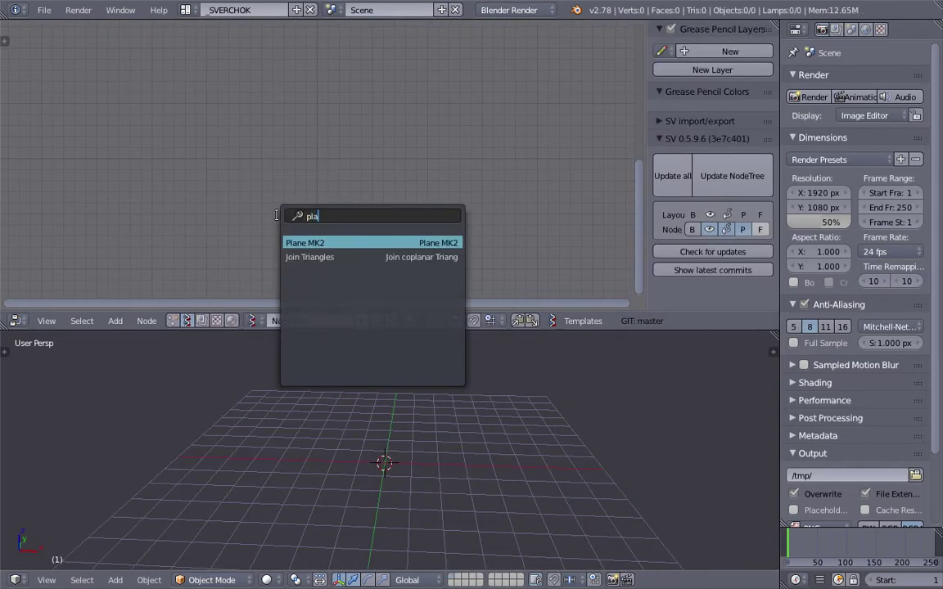
{"action": "key", "text": "Return"}
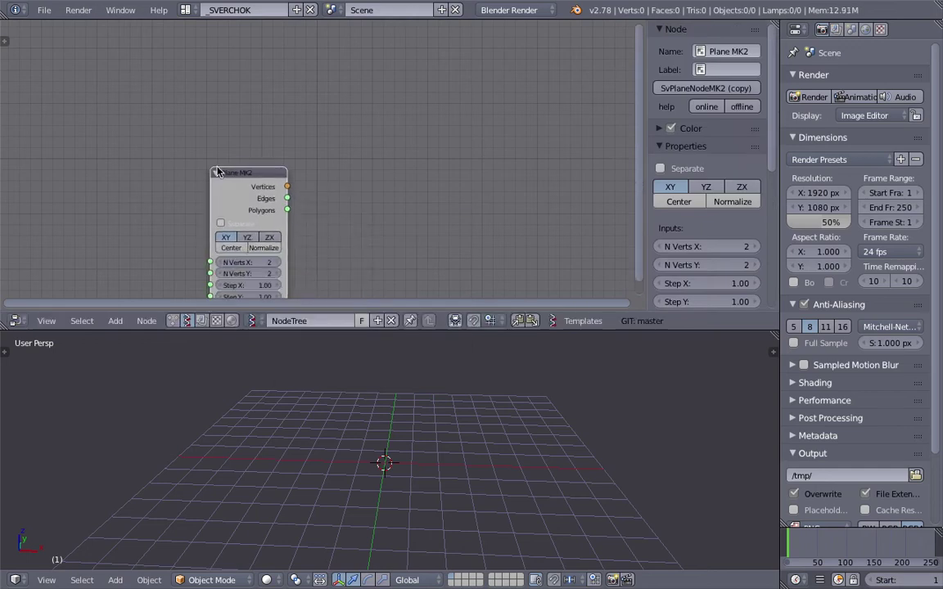
{"action": "left_click", "coordinate": [215, 152]}
- Add a Viewer Draw node beside the Plane MK2 node
{"action": "key", "text": "alt+space"}
{"action": "type", "text": "vie"}
{"action": "key", "text": "Return"}
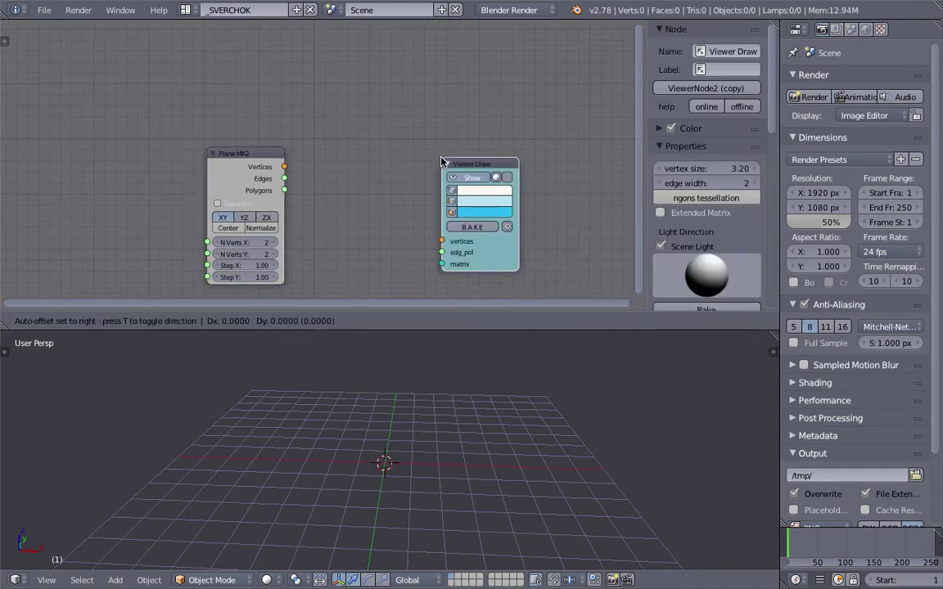
{"action": "left_click", "coordinate": [417, 152]}
- Connect the plane's Vertices and Polygons outputs to the Viewer Draw node's vertices and edg_pol inputs
{"action": "scroll", "coordinate": [323, 158], "scroll_direction": "up", "scroll_amount": 2}
{"action": "mouse_move", "coordinate": [305, 152]}
{"action": "left_mouse_down"}
{"action": "mouse_move", "coordinate": [447, 204]}
{"action": "mouse_move", "coordinate": [459, 232]}
{"action": "left_mouse_up"}
{"action": "left_click_drag", "start_coordinate": [276, 139], "coordinate": [287, 128]}
{"action": "middle_click_drag", "start_coordinate": [331, 147], "coordinate": [322, 143]}
{"action": "left_click_drag", "start_coordinate": [308, 165], "coordinate": [459, 244]}
{"action": "middle_click_drag", "start_coordinate": [455, 434], "coordinate": [564, 470]}
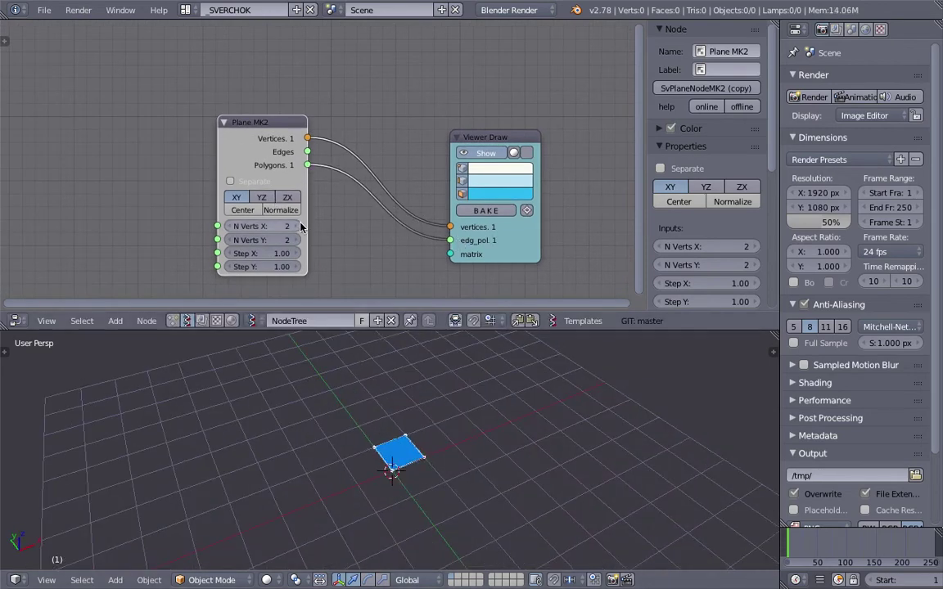
- Set the plane to 9 vertices in X, with Step X 0.85 and Step Y 4.21
{"action": "left_click", "coordinate": [296, 229]}
{"action": "left_click", "coordinate": [296, 229]}
{"action": "left_click", "coordinate": [296, 229]}
{"action": "middle_click_drag", "start_coordinate": [377, 481], "coordinate": [391, 424]}
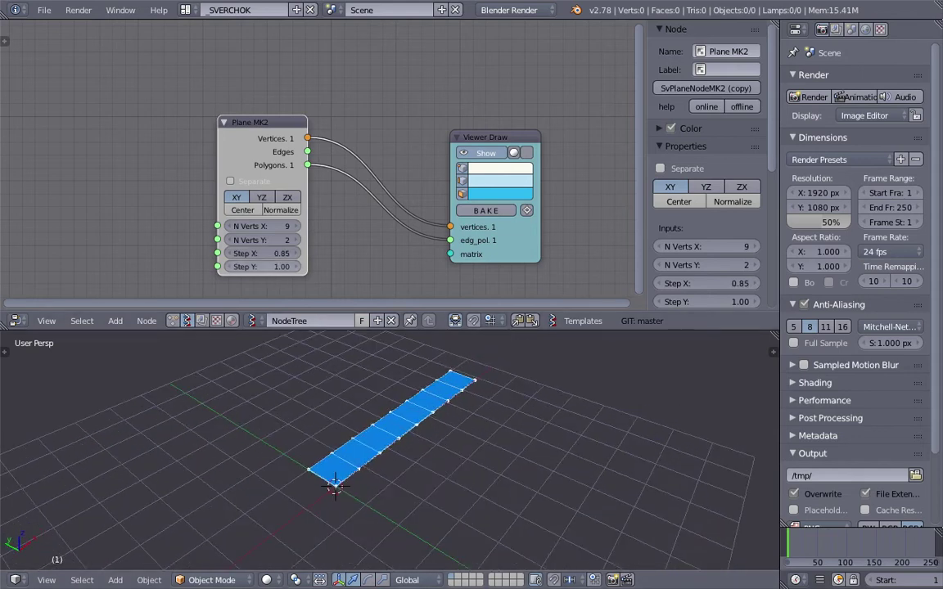
{"action": "left_click_drag", "start_coordinate": [262, 267], "coordinate": [327, 267]}
{"action": "mouse_move", "coordinate": [295, 524]}
{"action": "middle_mouse_down"}
{"action": "mouse_move", "coordinate": [285, 430]}
{"action": "mouse_move", "coordinate": [421, 446]}
{"action": "mouse_move", "coordinate": [414, 479]}
{"action": "mouse_move", "coordinate": [388, 492]}
{"action": "mouse_move", "coordinate": [413, 450]}
{"action": "mouse_move", "coordinate": [395, 475]}
{"action": "mouse_move", "coordinate": [391, 448]}
{"action": "mouse_move", "coordinate": [365, 437]}
{"action": "mouse_move", "coordinate": [314, 524]}
{"action": "middle_mouse_up"}
{"action": "middle_click_drag", "start_coordinate": [381, 426], "coordinate": [318, 484]}
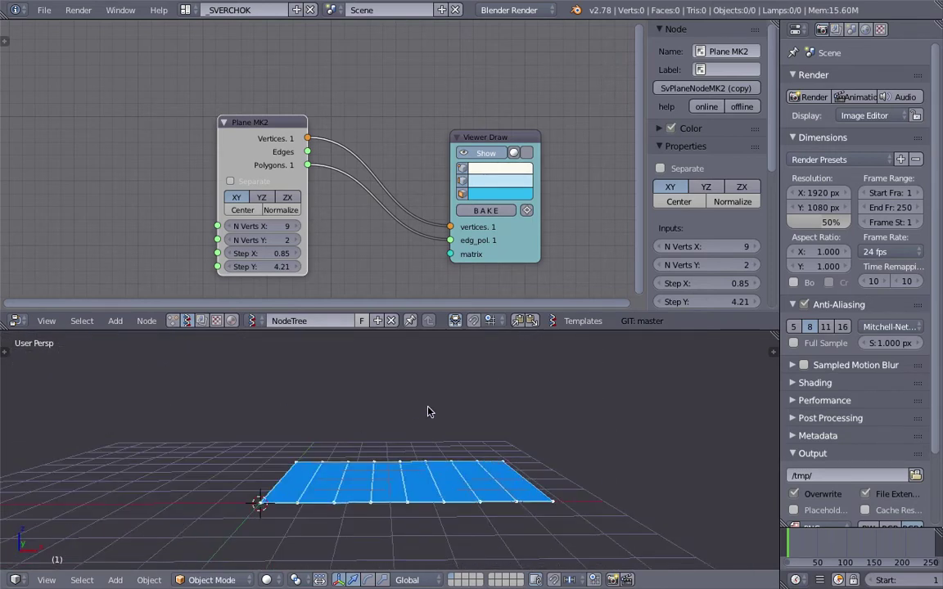
- Collapse the node editor's properties sidebar and move the Viewer Draw node farther from the plane node
{"action": "scroll", "coordinate": [376, 451], "scroll_direction": "down", "scroll_amount": 1}
{"action": "middle_click_drag", "start_coordinate": [489, 398], "coordinate": [532, 376]}
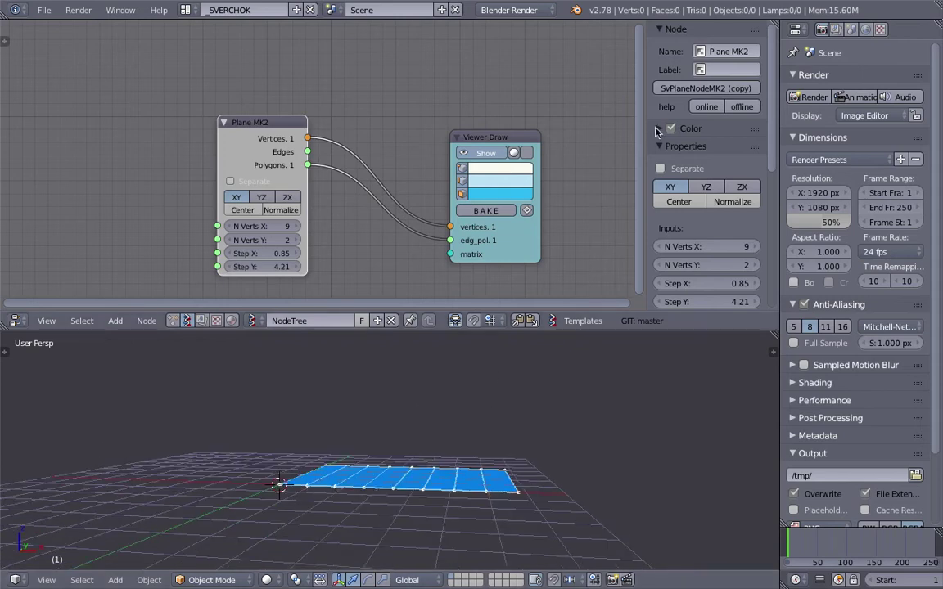
{"action": "left_click_drag", "start_coordinate": [646, 117], "coordinate": [762, 121]}
{"action": "left_click_drag", "start_coordinate": [517, 142], "coordinate": [560, 115]}
- Save the Blender file to the Desktop as stair_001
{"action": "key", "text": "ctrl+s"}
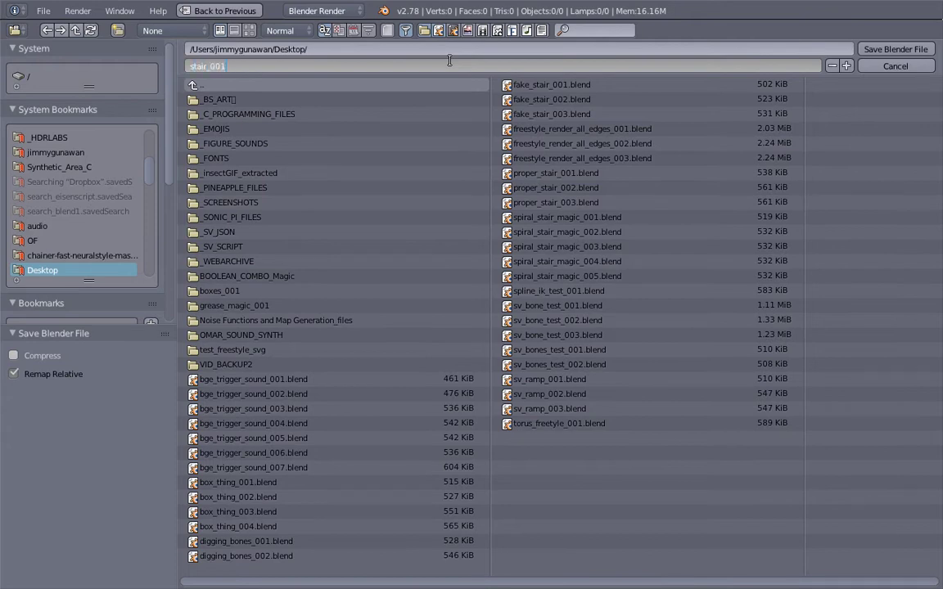
{"action": "key", "text": "Return"}
{"action": "left_click", "coordinate": [895, 49]}
- Add an Extrude Separate Faces node and route the plane's vertices and polygons through it to Viewer Draw
{"action": "left_click_drag", "start_coordinate": [331, 182], "coordinate": [235, 174]}
{"action": "key", "text": "space"}
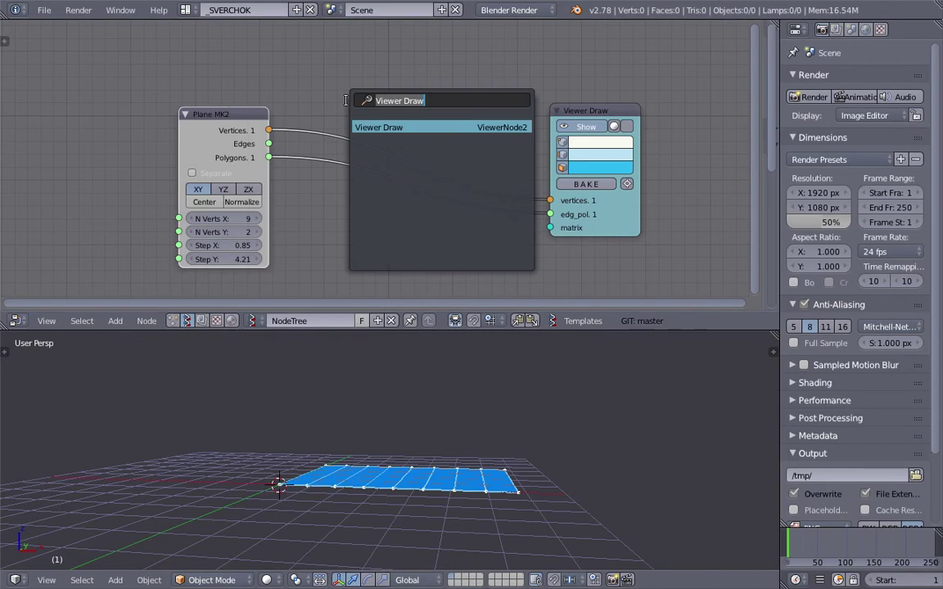
{"action": "type", "text": "extr"}
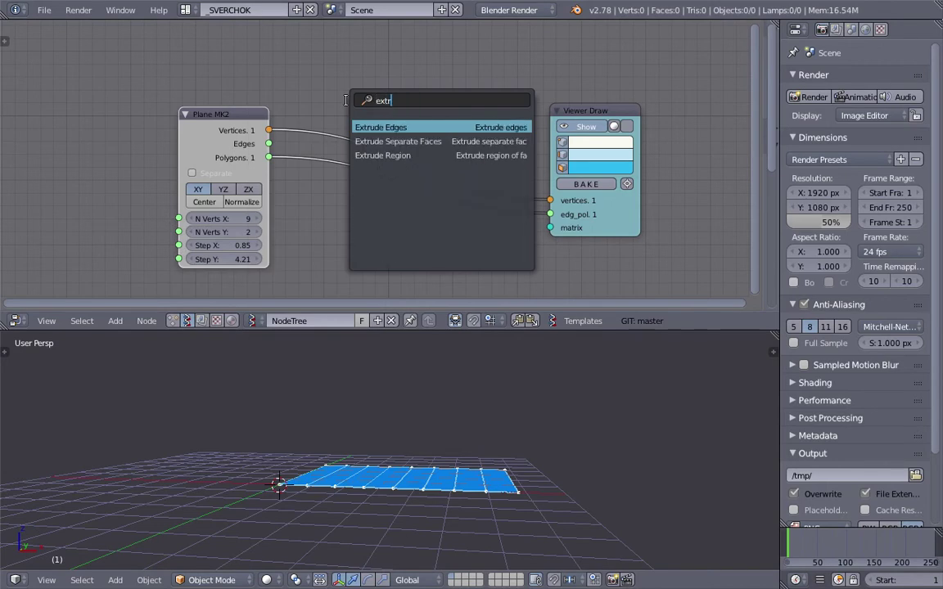
{"action": "key", "text": "Down"}
{"action": "key", "text": "Return"}
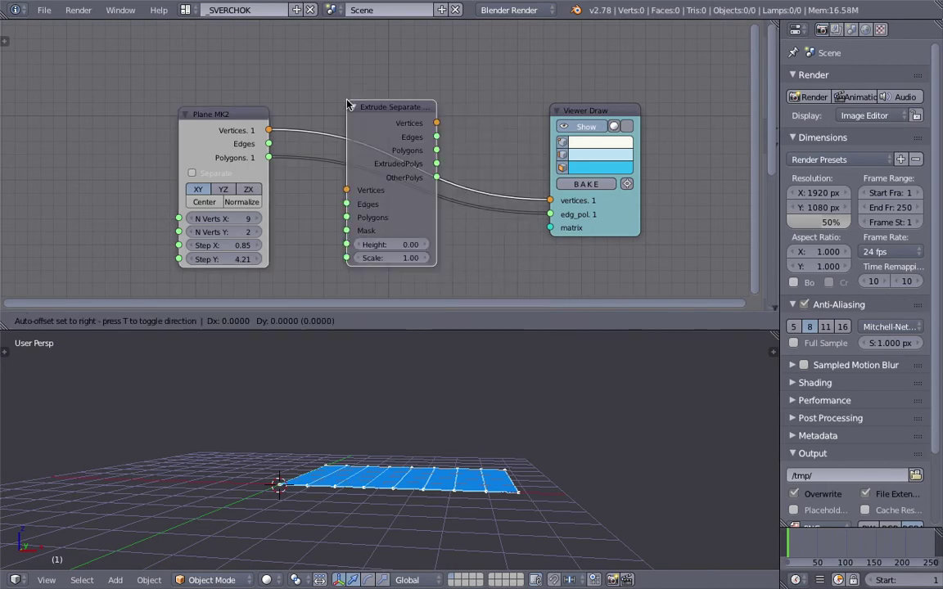
{"action": "left_click", "coordinate": [354, 61]}
{"action": "left_click_drag", "start_coordinate": [274, 158], "coordinate": [354, 174]}
{"action": "mouse_move", "coordinate": [443, 106]}
{"action": "left_mouse_down"}
{"action": "mouse_move", "coordinate": [522, 202]}
{"action": "mouse_move", "coordinate": [550, 214]}
{"action": "left_mouse_up"}
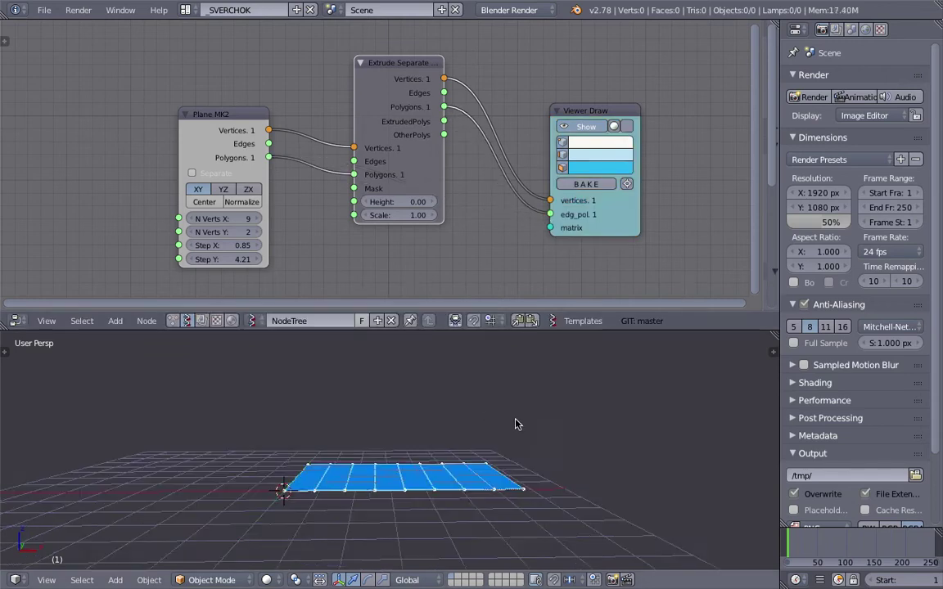
- Set the Extrude Separate Faces node's height to 1.32 and save the file
{"action": "left_click_drag", "start_coordinate": [398, 202], "coordinate": [437, 202]}
{"action": "key", "text": "ctrl+s"}
{"action": "middle_click_drag", "start_coordinate": [505, 417], "coordinate": [296, 416]}
{"action": "left_click", "coordinate": [473, 463]}
{"action": "middle_click_drag", "start_coordinate": [302, 459], "coordinate": [316, 482]}
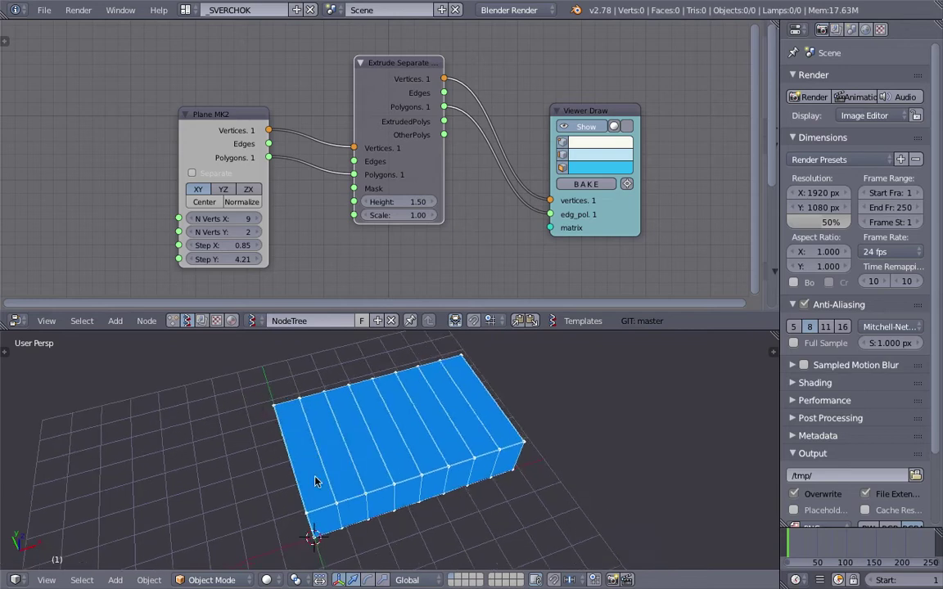
{"action": "middle_click_drag", "start_coordinate": [342, 388], "coordinate": [433, 383]}
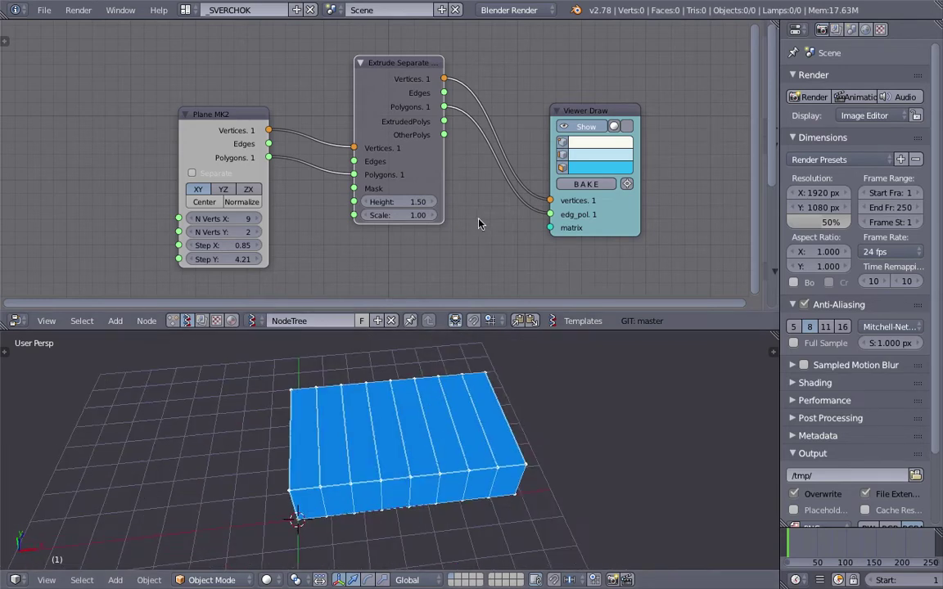
{"action": "middle_click_drag", "start_coordinate": [480, 222], "coordinate": [479, 216]}
{"action": "middle_click_drag", "start_coordinate": [485, 393], "coordinate": [540, 366]}
{"action": "mouse_move", "coordinate": [398, 194]}
{"action": "left_mouse_down"}
{"action": "mouse_move", "coordinate": [434, 194]}
{"action": "mouse_move", "coordinate": [387, 194]}
{"action": "left_mouse_up"}
{"action": "middle_click_drag", "start_coordinate": [491, 354], "coordinate": [502, 378]}
{"action": "key", "text": "ctrl+s"}
{"action": "left_click", "coordinate": [504, 378]}
- Move the Plane MK2 and Viewer Draw nodes upward to tidy the node layout
{"action": "left_click_drag", "start_coordinate": [227, 109], "coordinate": [218, 57]}
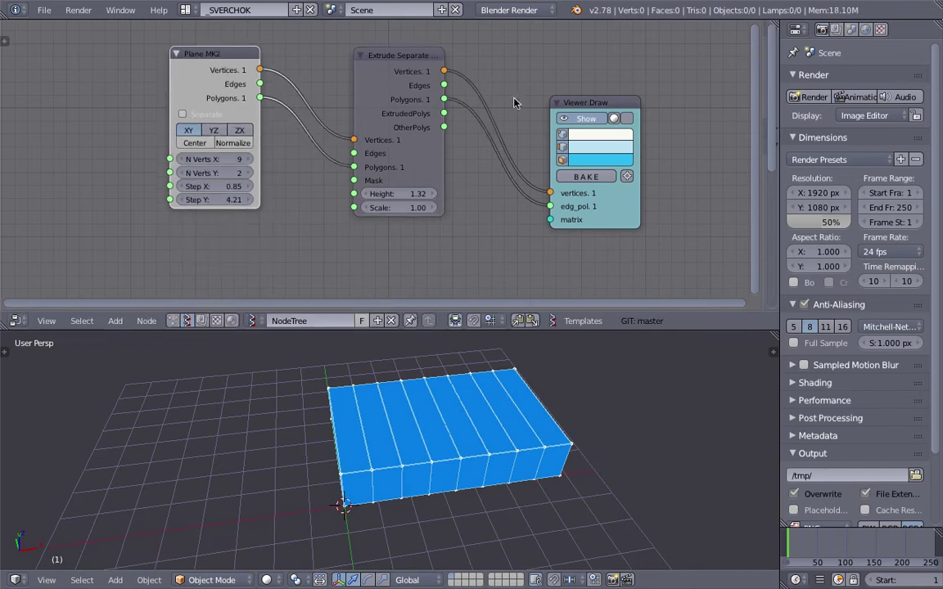
{"action": "left_click_drag", "start_coordinate": [573, 103], "coordinate": [575, 70]}
{"action": "middle_click_drag", "start_coordinate": [379, 211], "coordinate": [434, 204]}
{"action": "left_click_drag", "start_coordinate": [409, 188], "coordinate": [385, 195]}
- Add a Range Float node below the plane node in Count mode and connect its range to the extrusion Height input
{"action": "scroll", "coordinate": [338, 221], "scroll_direction": "down", "scroll_amount": 2}
{"action": "left_click", "coordinate": [384, 194]}
{"action": "type", "text": "range f"}
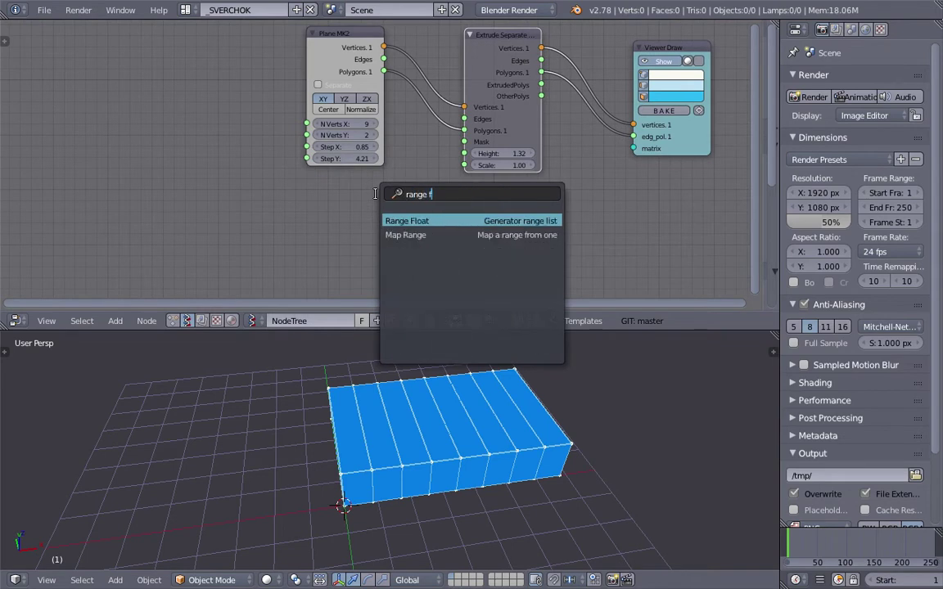
{"action": "key", "text": "Return"}
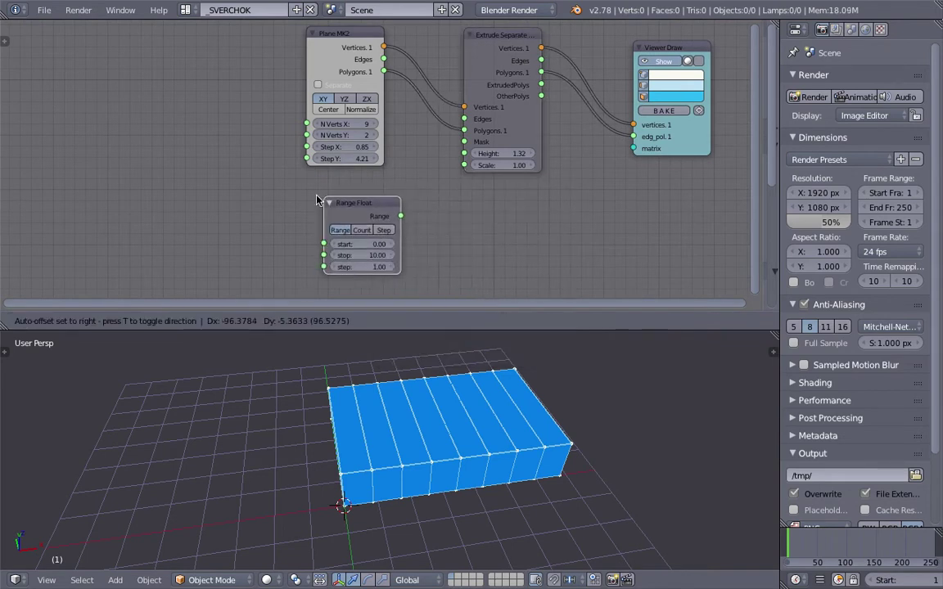
{"action": "left_click", "coordinate": [355, 229]}
{"action": "left_click_drag", "start_coordinate": [394, 215], "coordinate": [458, 154]}
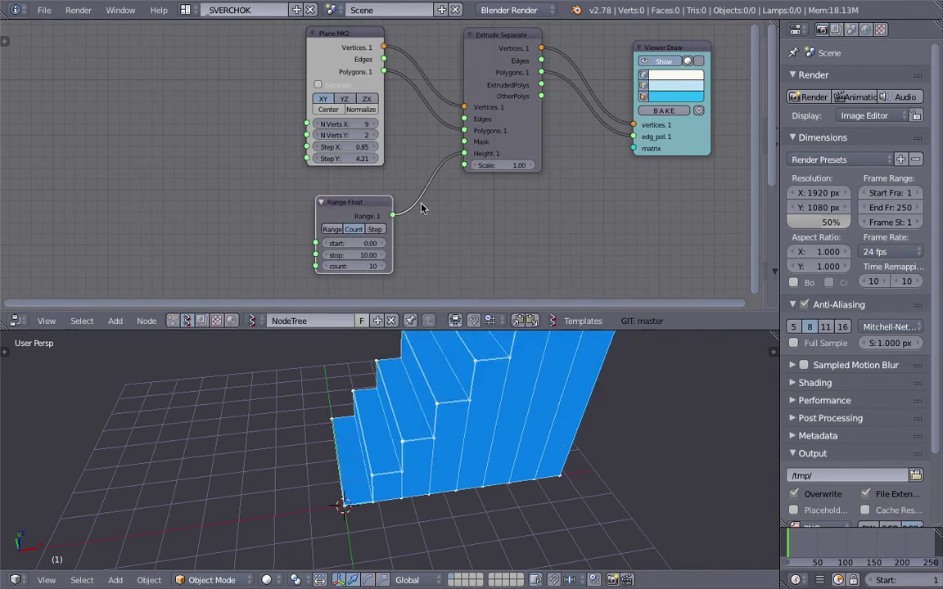
{"action": "middle_click_drag", "start_coordinate": [538, 550], "coordinate": [379, 311]}
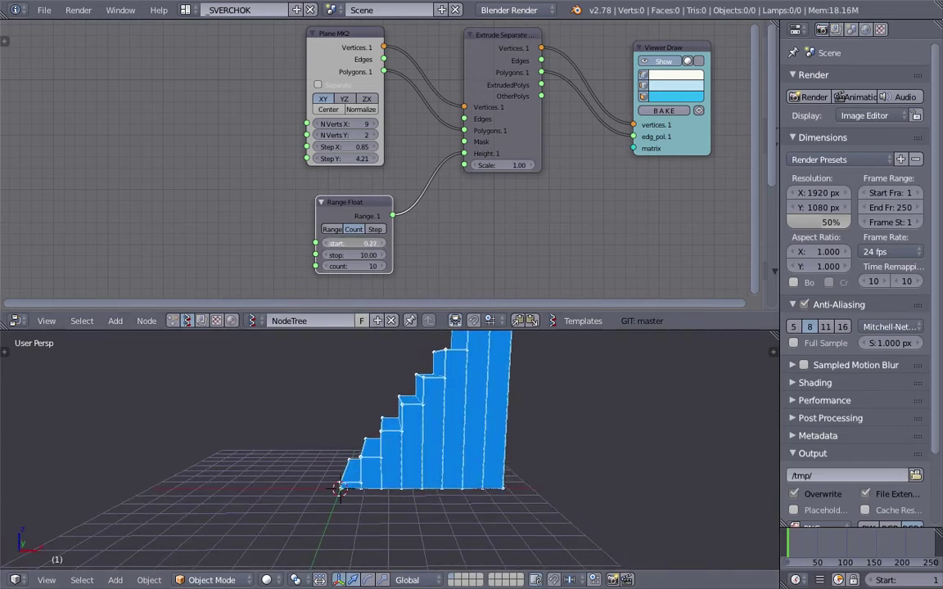
- Set the Range Float start to 1.26 and stop to 9.97, and move the node away from the extrude node
{"action": "left_click_drag", "start_coordinate": [354, 243], "coordinate": [350, 243]}
{"action": "middle_click_drag", "start_coordinate": [440, 390], "coordinate": [423, 423], "text": "shift"}
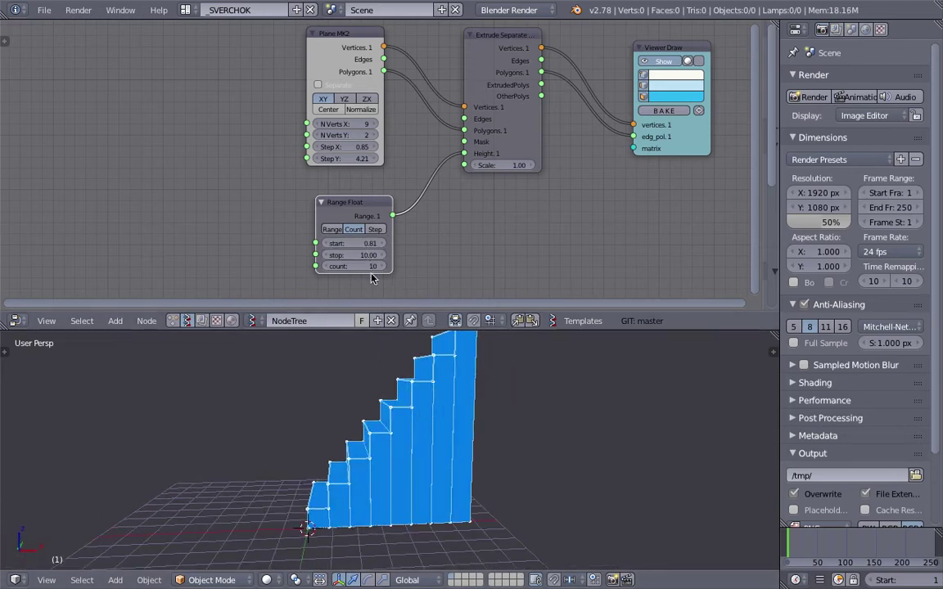
{"action": "left_click_drag", "start_coordinate": [373, 255], "coordinate": [465, 255]}
{"action": "scroll", "coordinate": [404, 372], "scroll_direction": "down", "scroll_amount": 2}
{"action": "middle_click_drag", "start_coordinate": [404, 373], "coordinate": [399, 380]}
{"action": "scroll", "coordinate": [358, 200], "scroll_direction": "up", "scroll_amount": 1}
{"action": "middle_click_drag", "start_coordinate": [358, 201], "coordinate": [371, 175]}
{"action": "middle_click_drag", "start_coordinate": [401, 361], "coordinate": [451, 375]}
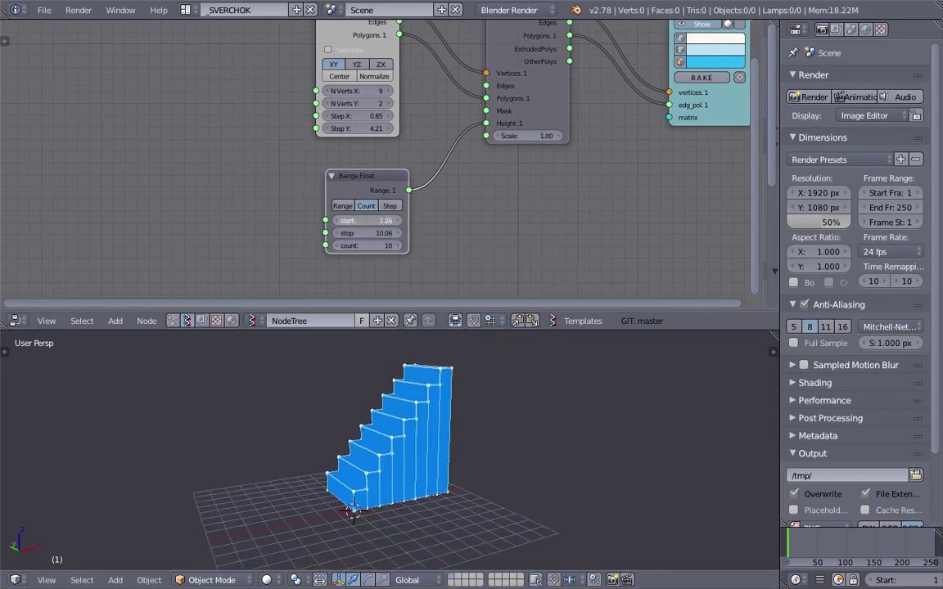
{"action": "left_click_drag", "start_coordinate": [396, 218], "coordinate": [305, 218]}
{"action": "middle_click_drag", "start_coordinate": [442, 393], "coordinate": [385, 384]}
{"action": "middle_click_drag", "start_coordinate": [420, 196], "coordinate": [376, 224]}
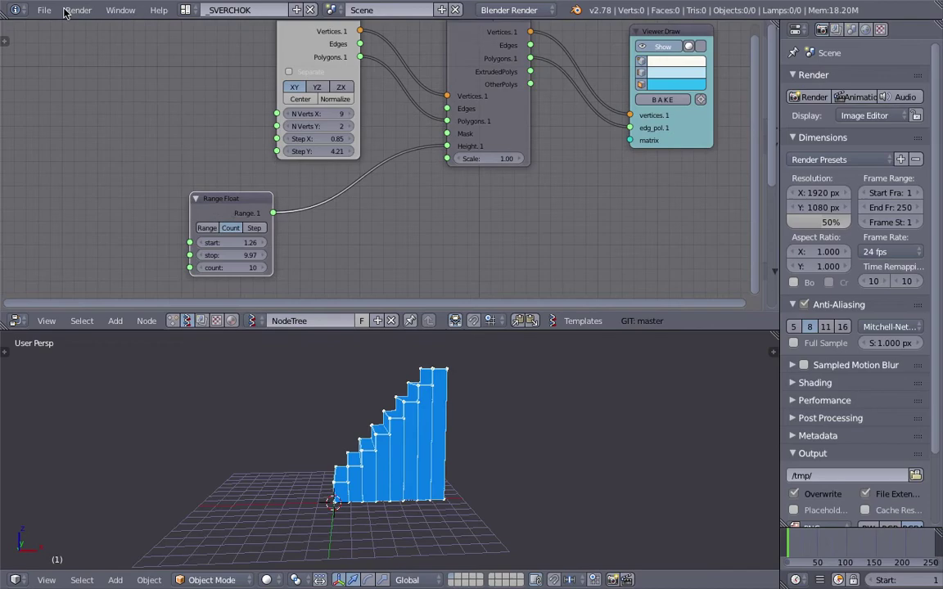
- Save the file under the next version number after stair_001.blend
{"action": "left_click", "coordinate": [45, 10]}
{"action": "left_click", "coordinate": [95, 122]}
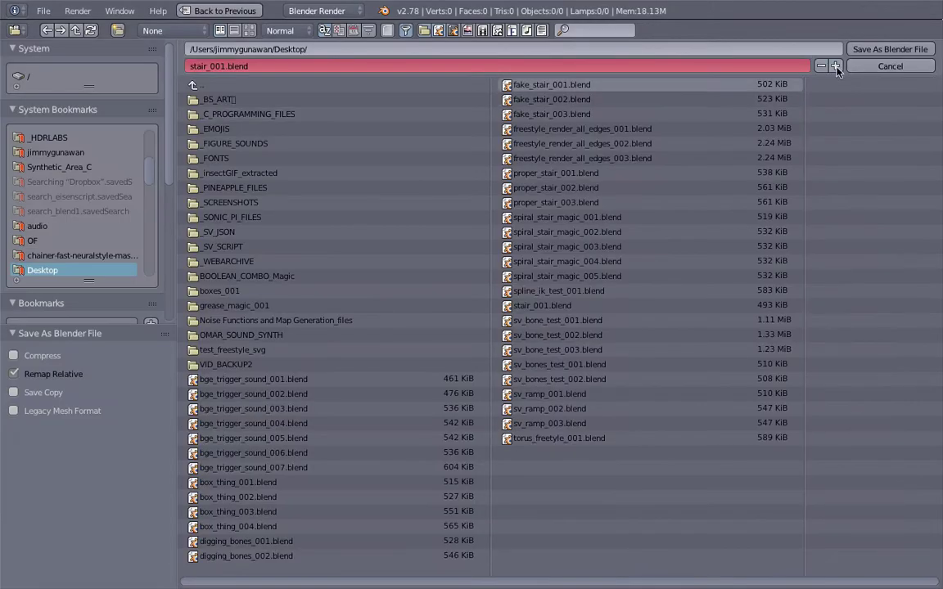
{"action": "left_click", "coordinate": [835, 68]}
{"action": "left_click", "coordinate": [888, 51]}
- Insert a Math node between the Range Float node and the extrusion Height input, with its function set to Sine
{"action": "middle_click_drag", "start_coordinate": [399, 183], "coordinate": [385, 167]}
{"action": "left_click_drag", "start_coordinate": [228, 187], "coordinate": [183, 205]}
{"action": "key", "text": "shift+a"}
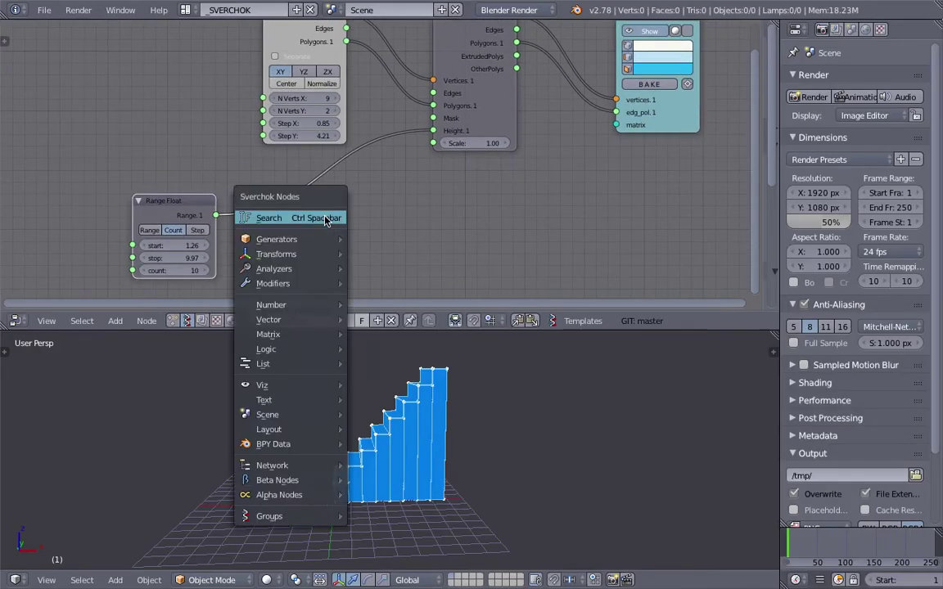
{"action": "left_click", "coordinate": [325, 217]}
{"action": "type", "text": "mult"}
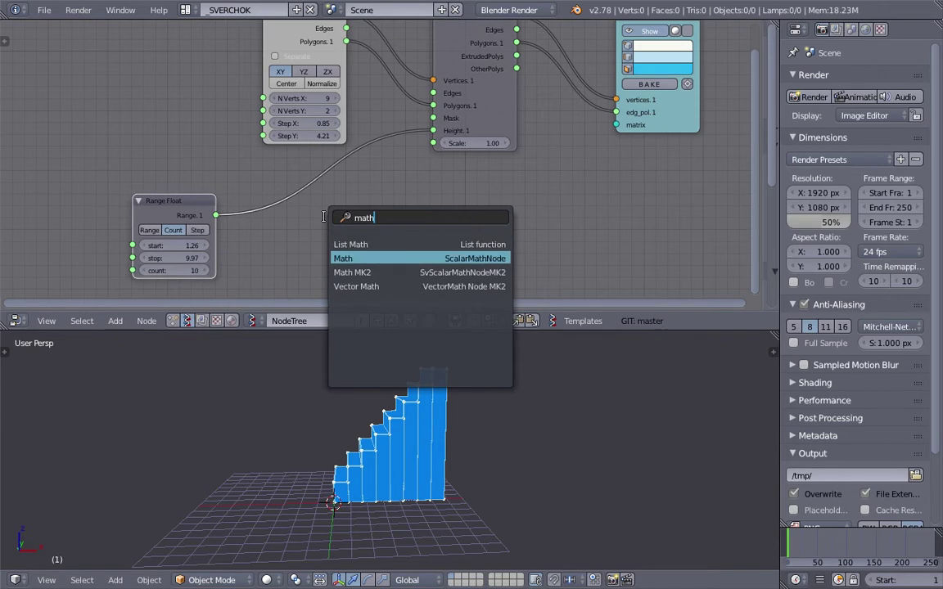
{"action": "key", "text": "Return"}
{"action": "left_click", "coordinate": [286, 176]}
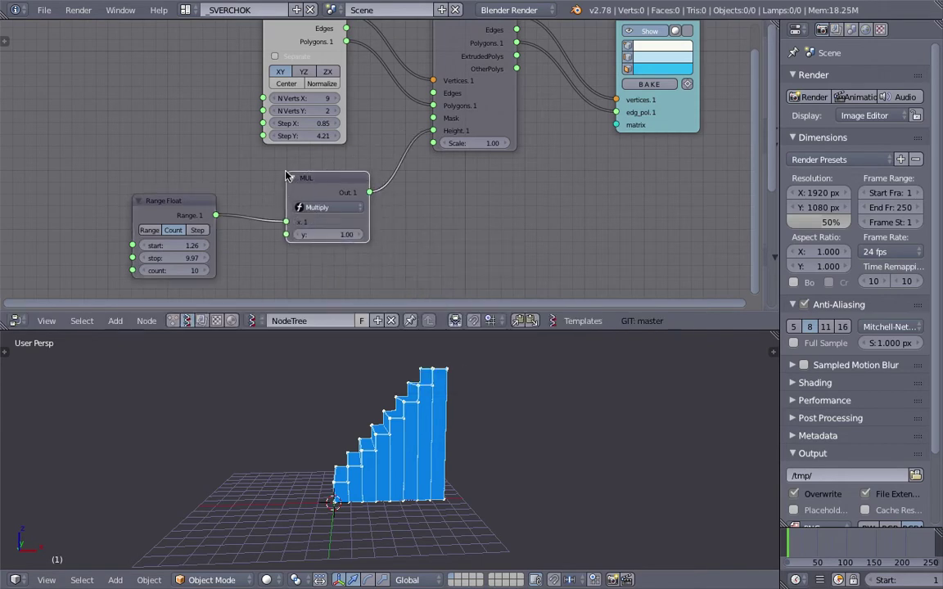
{"action": "left_click", "coordinate": [327, 208]}
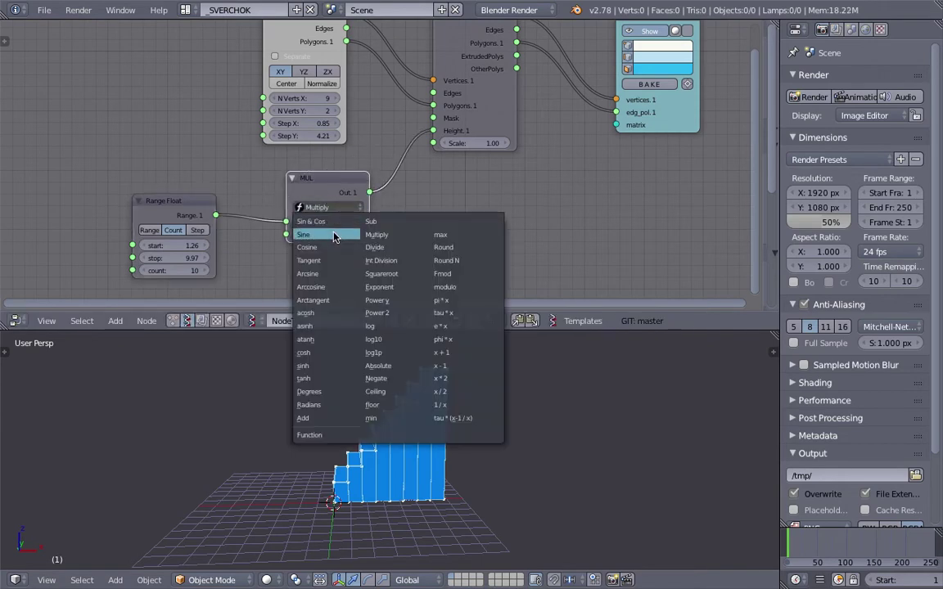
{"action": "left_click", "coordinate": [333, 236]}
- Set the plane's X vertex count to 30 and the Range Float count to 34
{"action": "scroll", "coordinate": [301, 158], "scroll_direction": "up", "scroll_amount": 2, "text": "shift"}
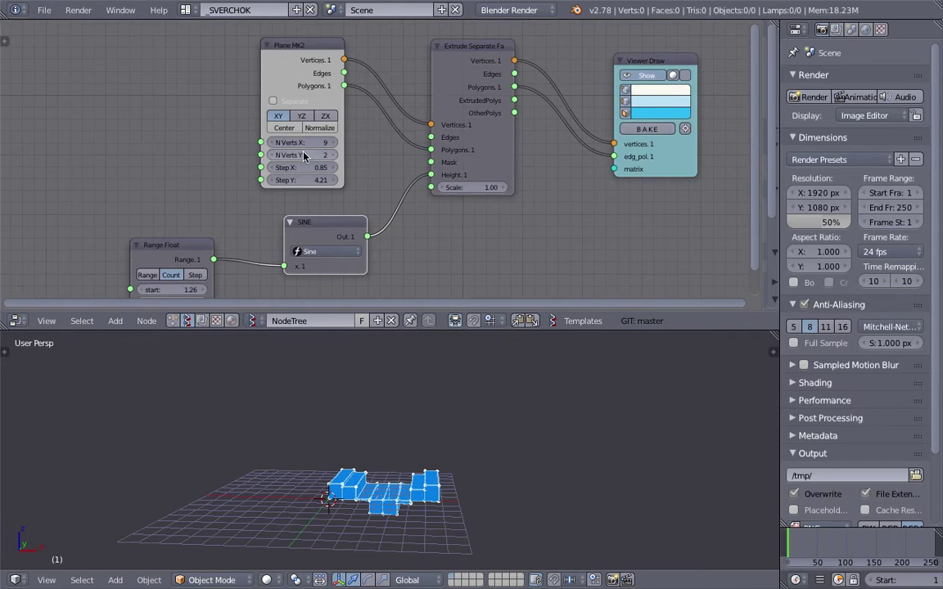
{"action": "left_click_drag", "start_coordinate": [302, 142], "coordinate": [339, 142]}
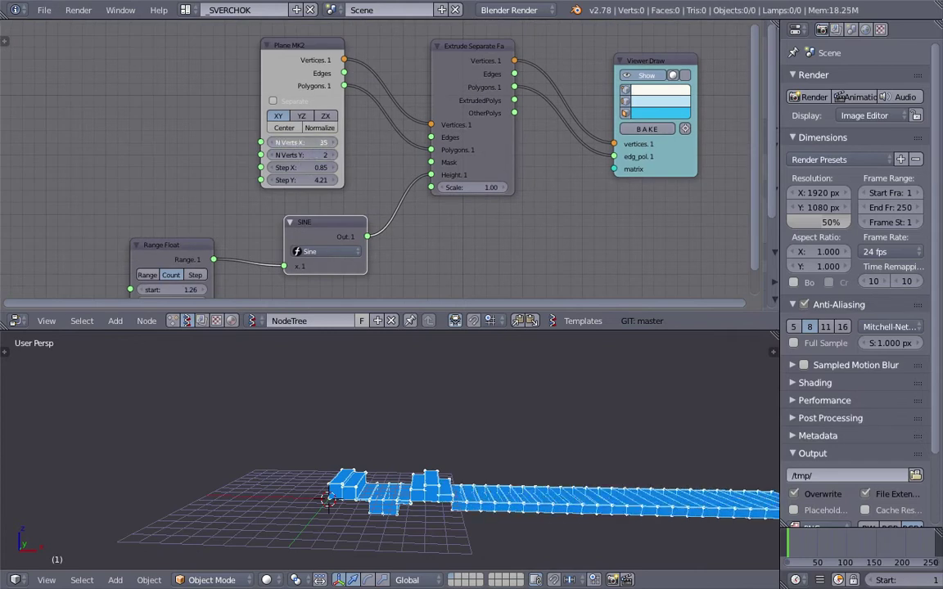
{"action": "scroll", "coordinate": [336, 155], "scroll_direction": "down", "scroll_amount": 3, "text": "shift"}
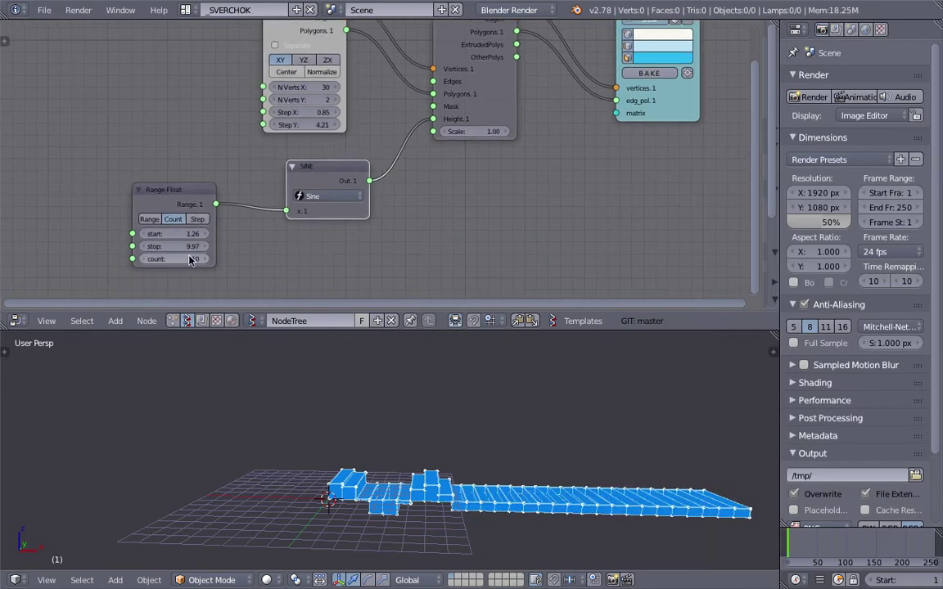
{"action": "left_click_drag", "start_coordinate": [190, 260], "coordinate": [239, 330]}
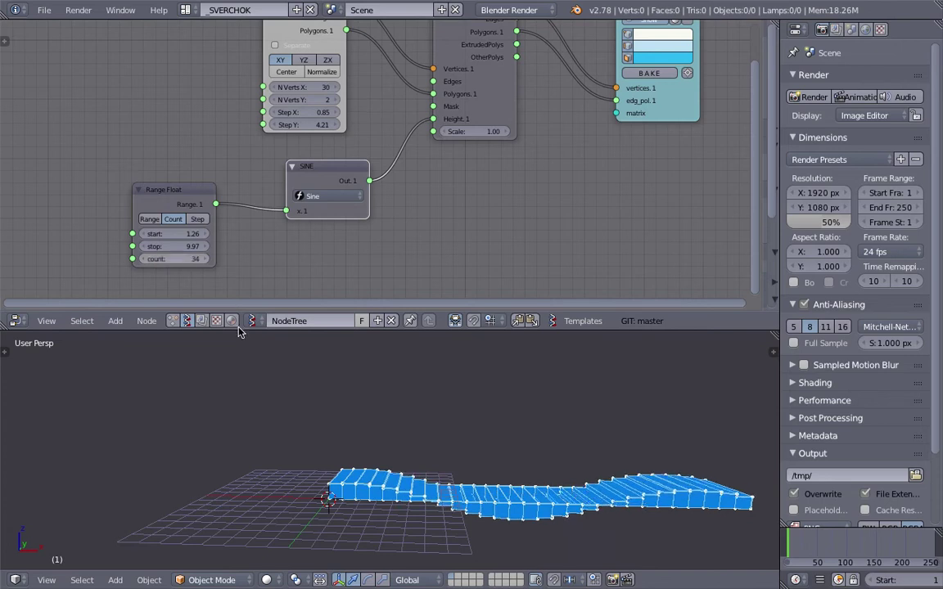
- Reposition the Sine and Range Float nodes and set the range start to 1.08 and stop to 9.91
{"action": "left_click_drag", "start_coordinate": [304, 167], "coordinate": [242, 178]}
{"action": "left_click_drag", "start_coordinate": [171, 189], "coordinate": [135, 173]}
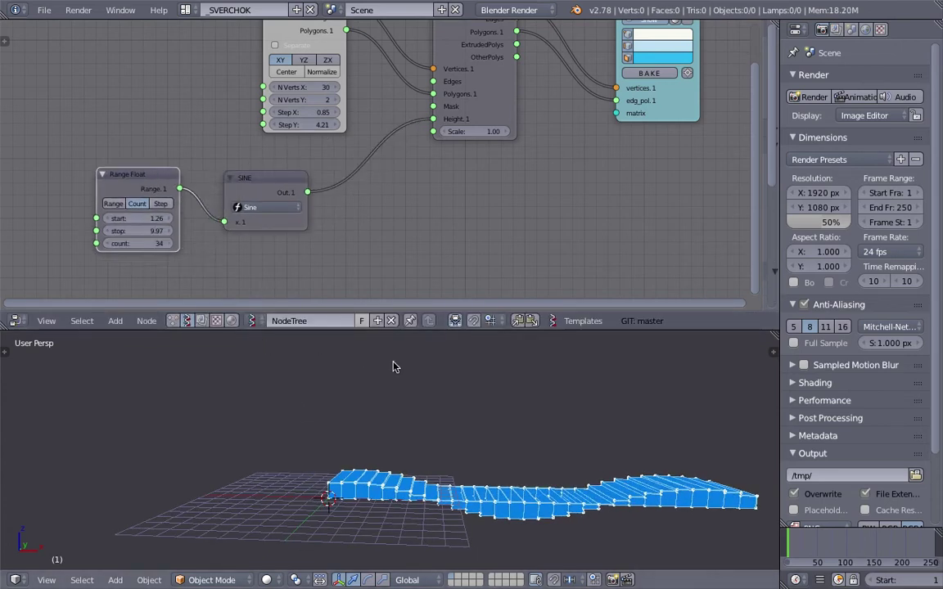
{"action": "mouse_move", "coordinate": [135, 218]}
{"action": "left_mouse_down"}
{"action": "mouse_move", "coordinate": [184, 219]}
{"action": "mouse_move", "coordinate": [127, 218]}
{"action": "mouse_move", "coordinate": [126, 230]}
{"action": "left_mouse_up"}
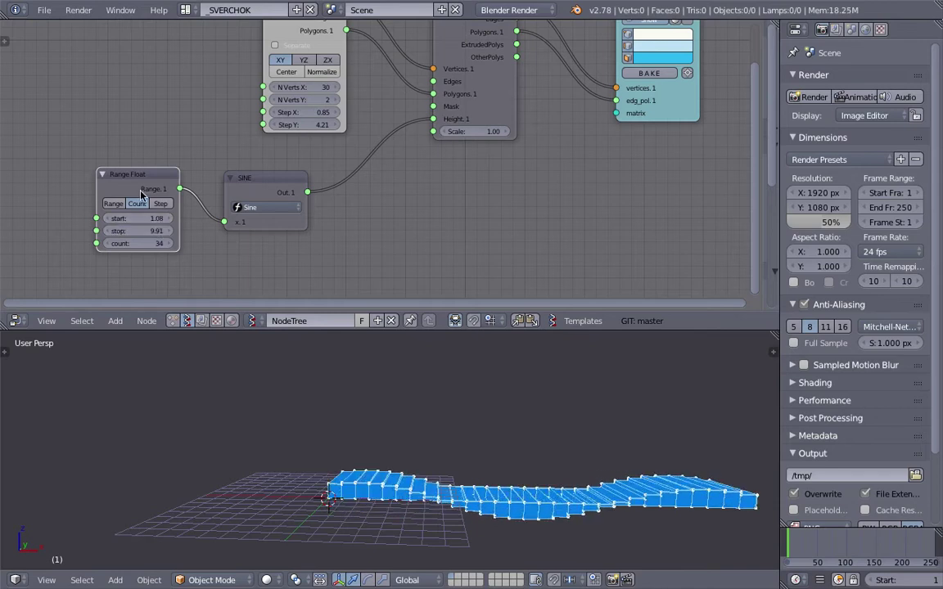
- Duplicate the Sine node into the link to the extrusion's Height input and set the copy to Add with y at 3.13
{"action": "left_click_drag", "start_coordinate": [128, 176], "coordinate": [51, 176]}
{"action": "left_click_drag", "start_coordinate": [244, 184], "coordinate": [208, 191]}
{"action": "key", "text": "shift+d"}
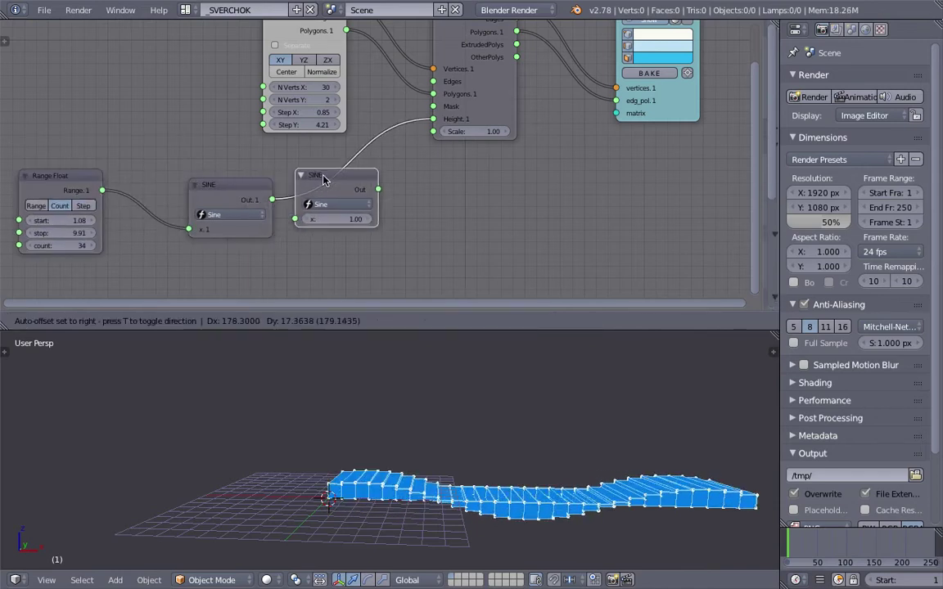
{"action": "left_click", "coordinate": [324, 181]}
{"action": "left_click", "coordinate": [351, 202]}
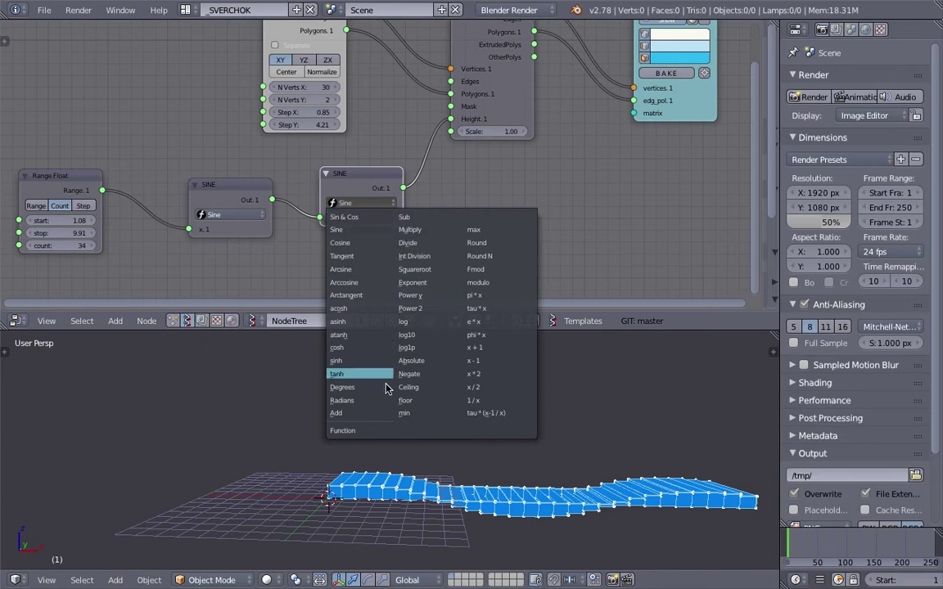
{"action": "left_click", "coordinate": [376, 414]}
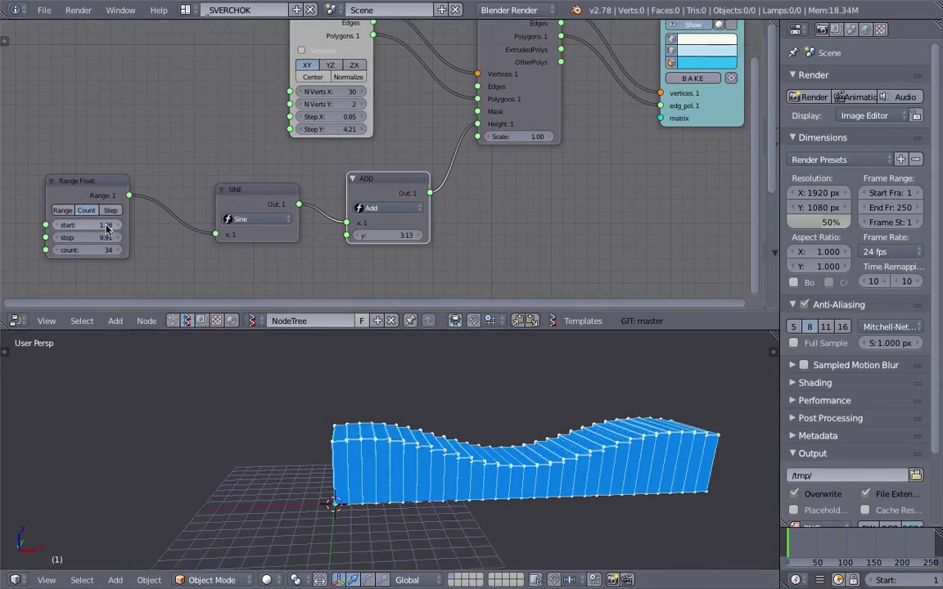
- Set the Range Float start to 3.78 and stop to 12.43, and move the Plane node farther from the extrusion node
{"action": "mouse_move", "coordinate": [96, 225]}
{"action": "left_mouse_down"}
{"action": "mouse_move", "coordinate": [67, 225]}
{"action": "mouse_move", "coordinate": [131, 225]}
{"action": "mouse_move", "coordinate": [107, 225]}
{"action": "left_mouse_up"}
{"action": "middle_click_drag", "start_coordinate": [388, 125], "coordinate": [386, 173]}
{"action": "left_click_drag", "start_coordinate": [329, 42], "coordinate": [197, 73]}
{"action": "middle_click_drag", "start_coordinate": [317, 73], "coordinate": [306, 97]}
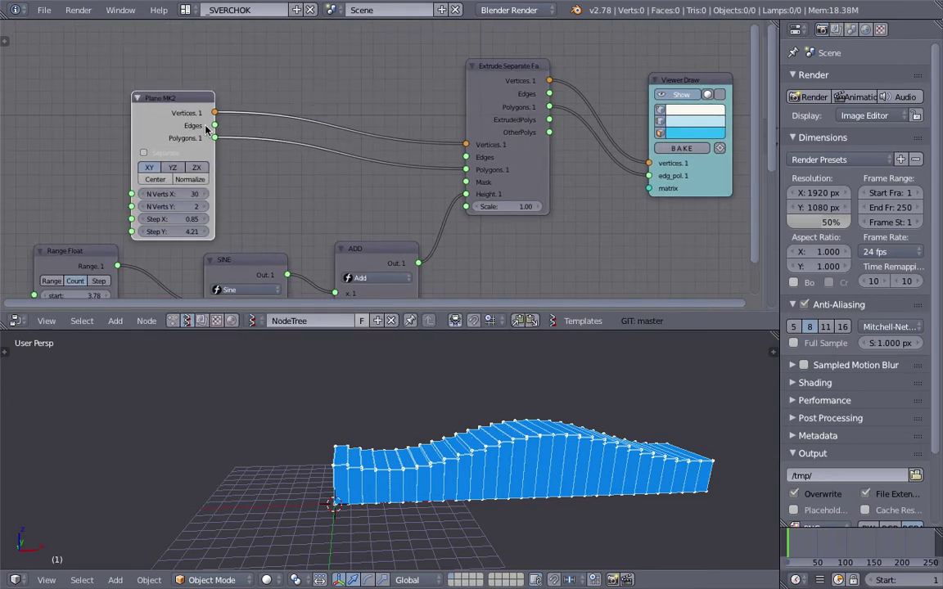
{"action": "middle_click_drag", "start_coordinate": [321, 261], "coordinate": [357, 227]}
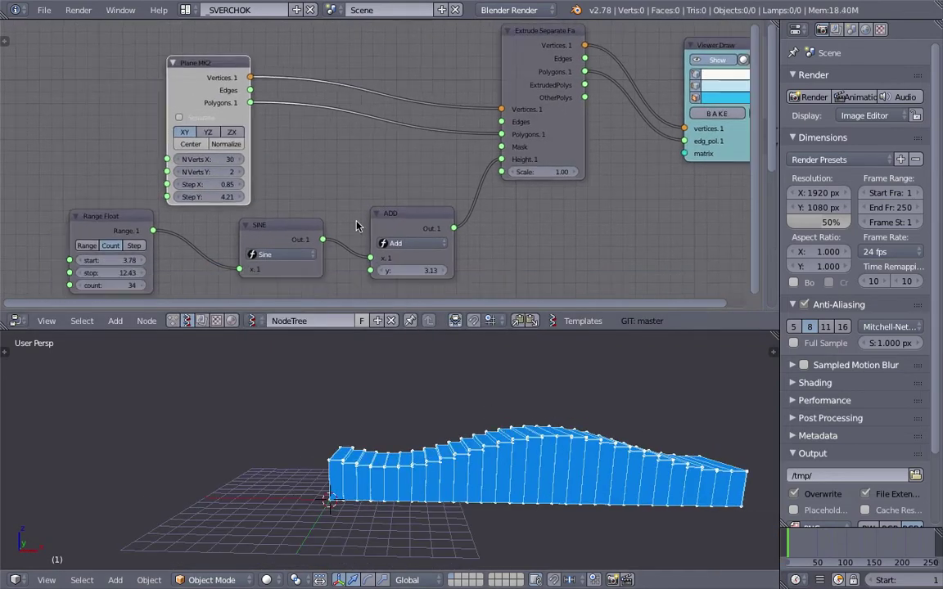
- Set the Range Float start to 2.49 and stop to 22.42, and save the file over the existing version
{"action": "middle_click_drag", "start_coordinate": [115, 234], "coordinate": [122, 217]}
{"action": "left_click_drag", "start_coordinate": [129, 244], "coordinate": [189, 330]}
{"action": "middle_click_drag", "start_coordinate": [394, 460], "coordinate": [522, 463]}
{"action": "key", "text": "ctrl+s"}
{"action": "left_click", "coordinate": [522, 463]}
- Try Negate as the function of the Sine node and set it back to Sine
{"action": "left_click", "coordinate": [303, 238]}
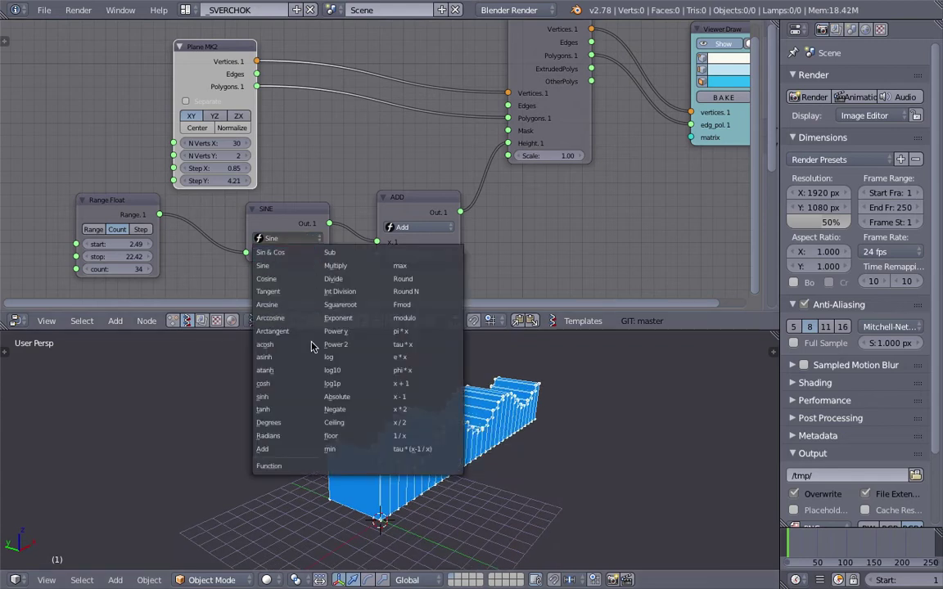
{"action": "left_click", "coordinate": [352, 409]}
{"action": "left_click", "coordinate": [287, 239]}
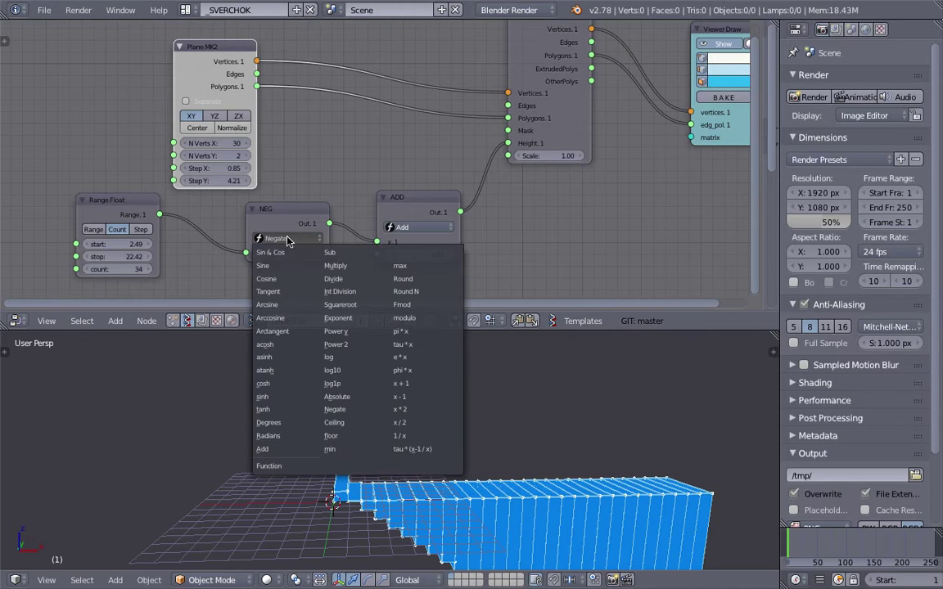
{"action": "left_click", "coordinate": [295, 266]}
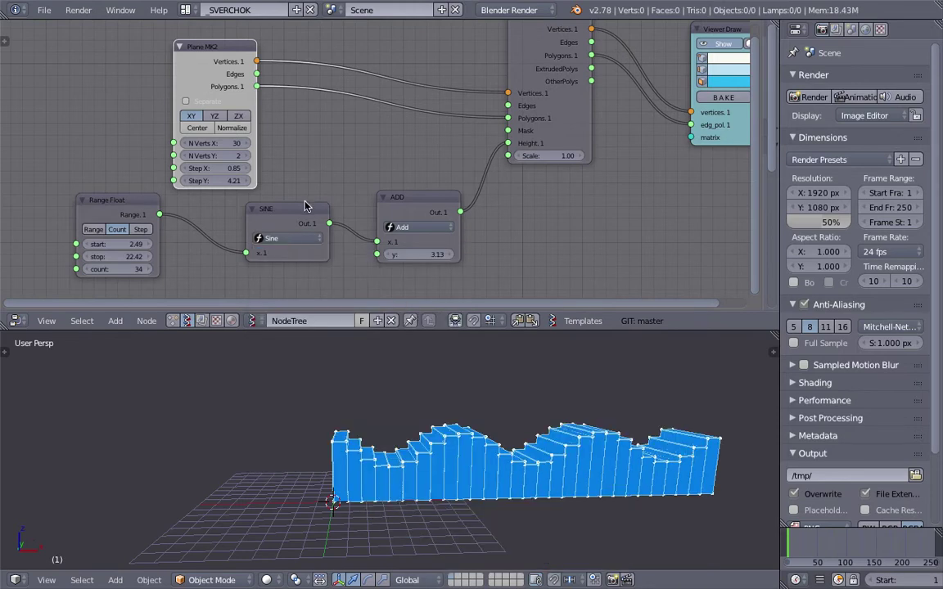
- Connect the Range Float output directly to the extrusion's Height input and set the plane's X vertex count to 20
{"action": "left_click_drag", "start_coordinate": [278, 210], "coordinate": [278, 240]}
{"action": "left_click_drag", "start_coordinate": [160, 215], "coordinate": [508, 143]}
{"action": "middle_click_drag", "start_coordinate": [498, 387], "coordinate": [480, 422]}
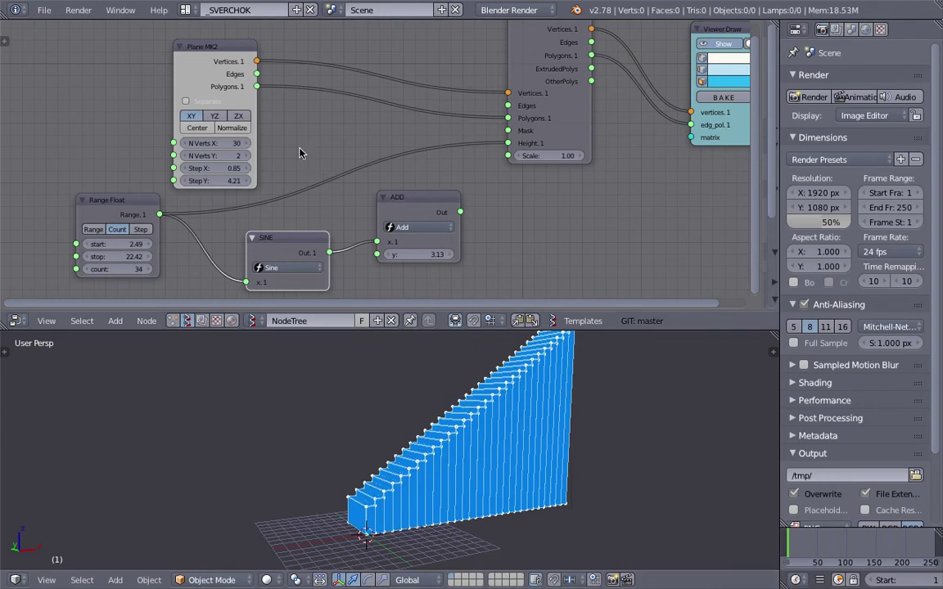
{"action": "type", "text": "20"}
{"action": "key", "text": "Return"}
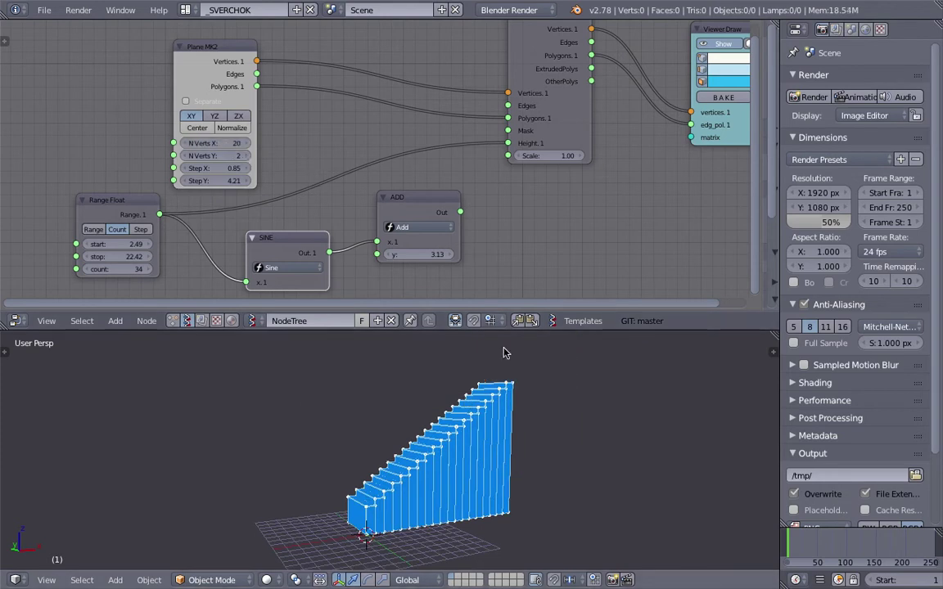
- Bake the stair from the Viewer Draw node into a mesh and move the baked stair along Y beside the node preview
{"action": "left_click", "coordinate": [714, 101]}
{"action": "middle_click_drag", "start_coordinate": [372, 424], "coordinate": [566, 428]}
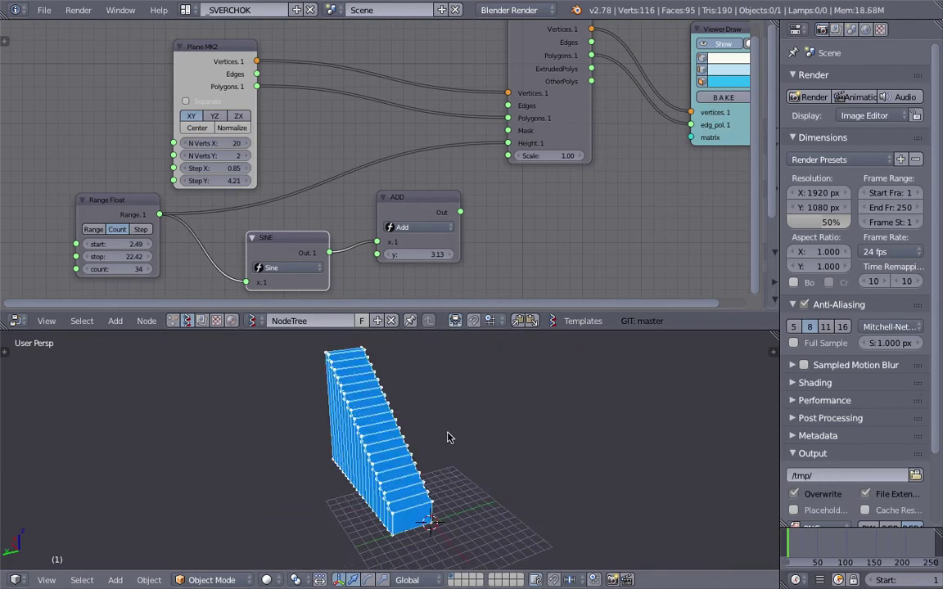
{"action": "right_click", "coordinate": [391, 440]}
{"action": "key", "text": "g"}
{"action": "key", "text": "y"}
{"action": "left_click", "coordinate": [501, 419]}
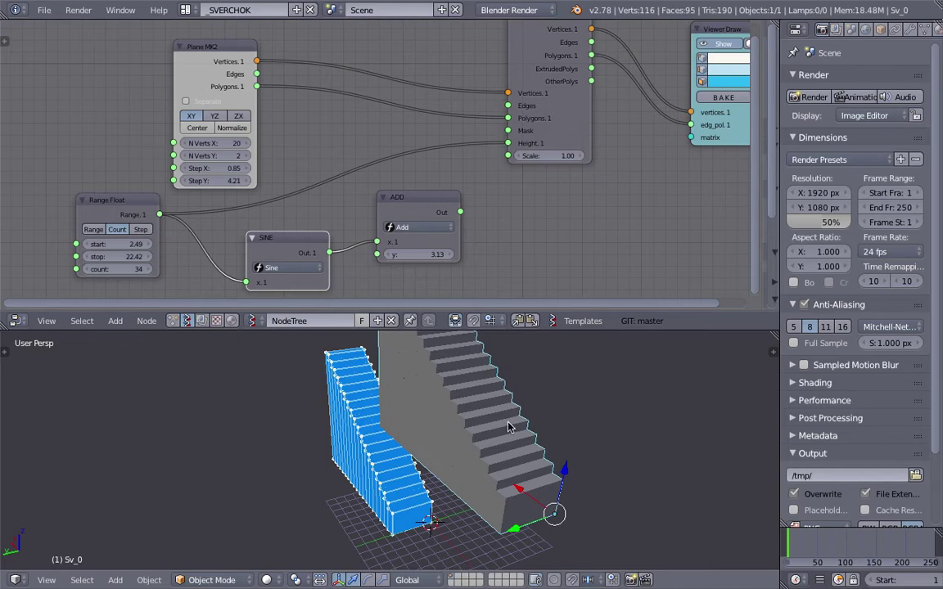
- Examine the baked stair's steps and underside up close in solid and wireframe display
{"action": "scroll", "coordinate": [471, 449], "scroll_direction": "up", "scroll_amount": 3}
{"action": "scroll", "coordinate": [471, 449], "scroll_direction": "up", "scroll_amount": 5}
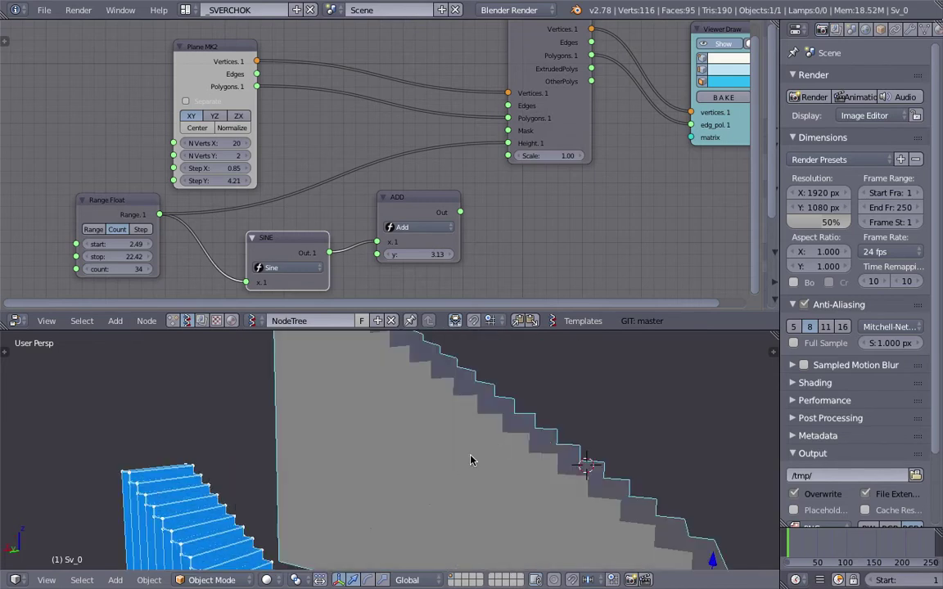
{"action": "middle_click_drag", "start_coordinate": [571, 420], "coordinate": [270, 475]}
{"action": "key", "text": "z"}
{"action": "key", "text": "z"}
{"action": "key", "text": "z"}
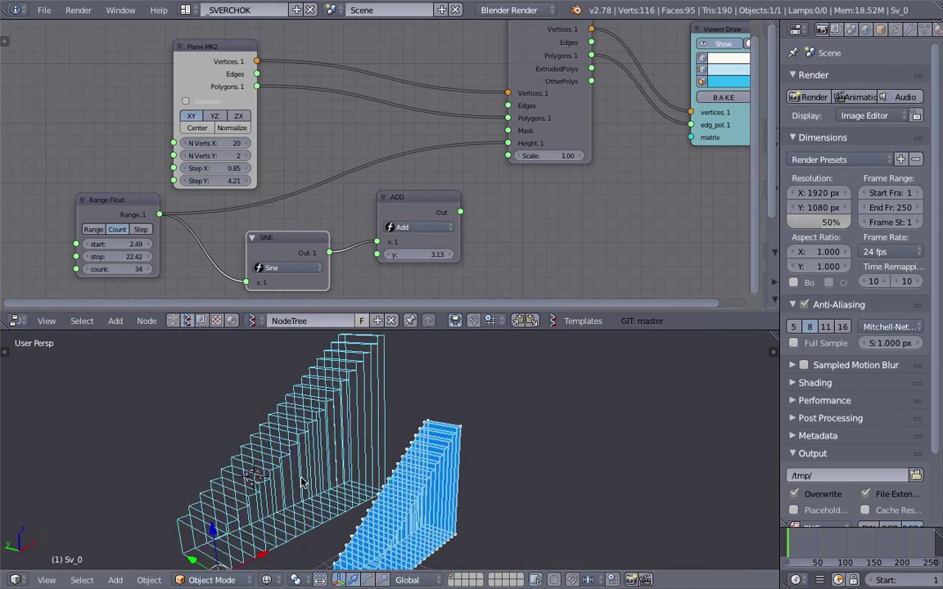
{"action": "key", "text": "z"}
{"action": "scroll", "coordinate": [399, 476], "scroll_direction": "down", "scroll_amount": 2}
{"action": "middle_click_drag", "start_coordinate": [399, 477], "coordinate": [434, 471]}
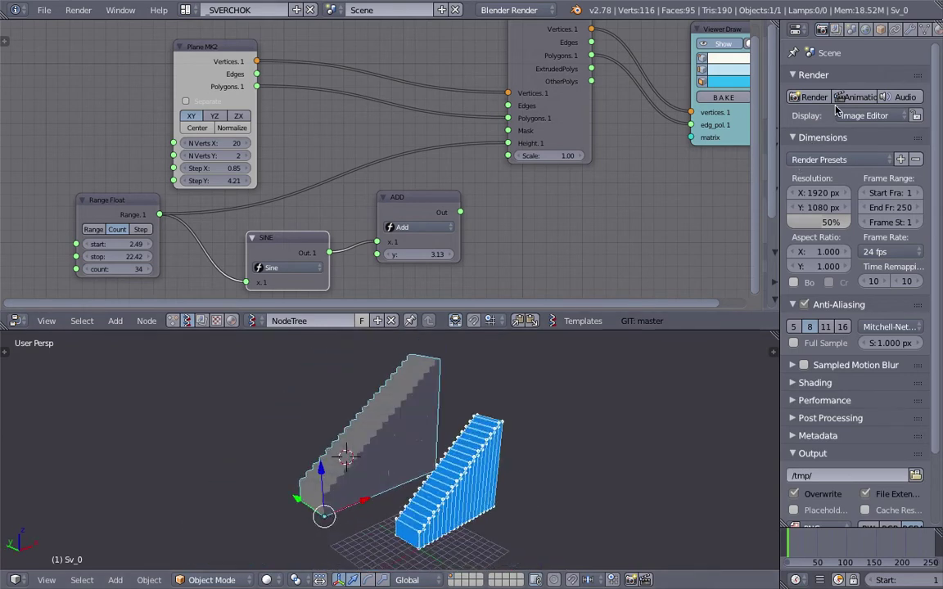
- Enable Ambient Occlusion for the world and display the baked stair with Rendered viewport shading
{"action": "left_click", "coordinate": [866, 31]}
{"action": "left_click", "coordinate": [813, 317]}
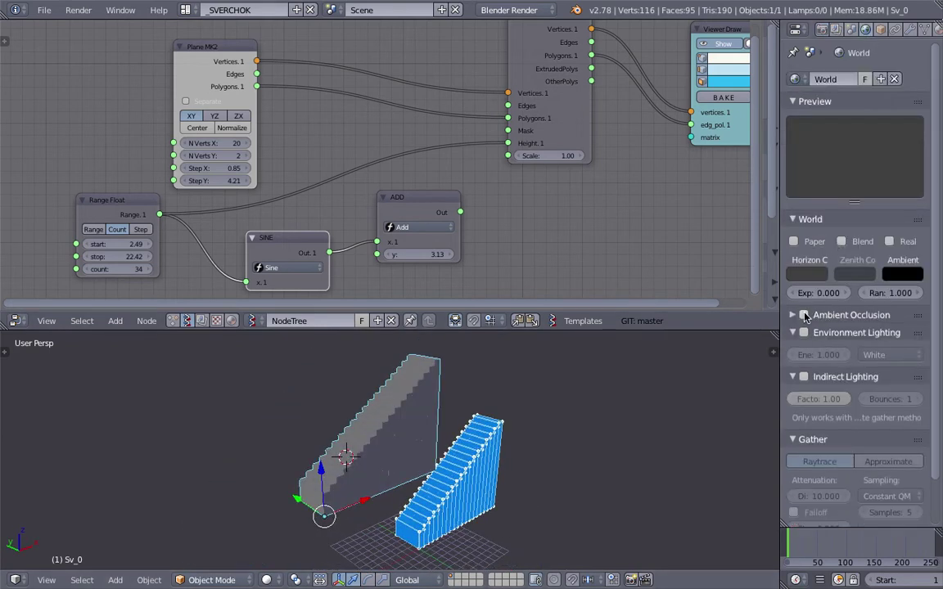
{"action": "left_click", "coordinate": [805, 315]}
{"action": "left_click", "coordinate": [278, 581]}
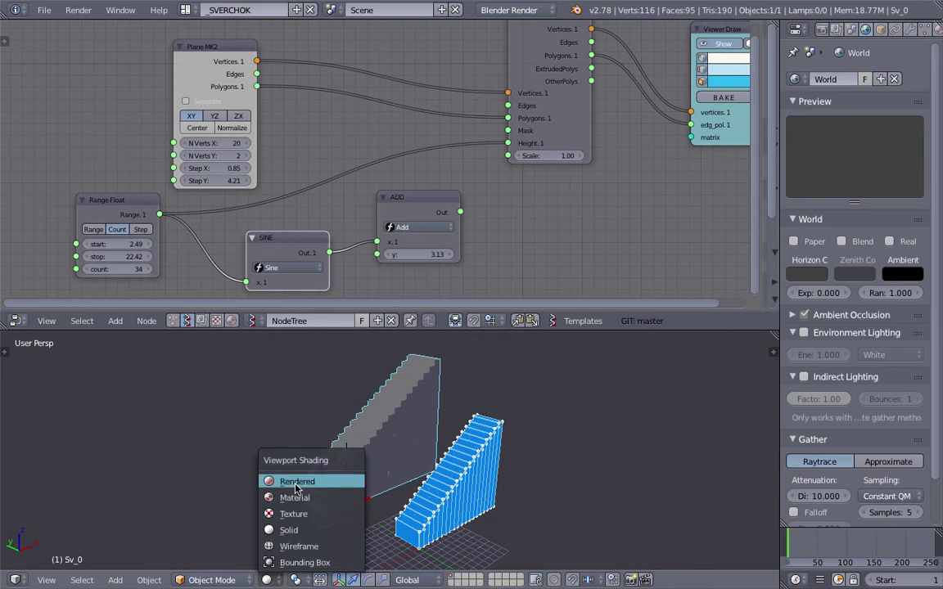
{"action": "left_click", "coordinate": [291, 419]}
{"action": "scroll", "coordinate": [388, 434], "scroll_direction": "up", "scroll_amount": 5}
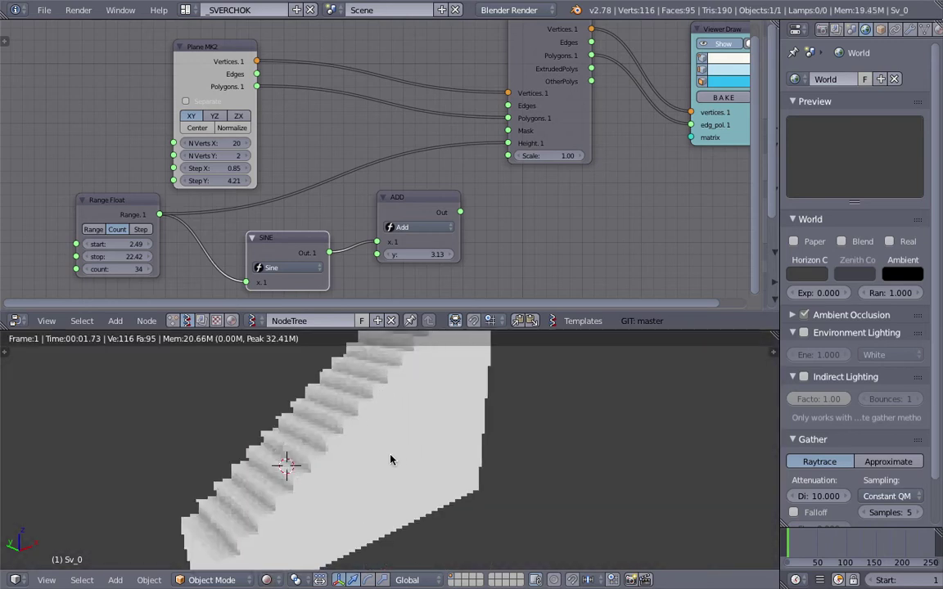
- Return the viewport to Solid shading and assign a fake user to the node tree
{"action": "left_click", "coordinate": [274, 580]}
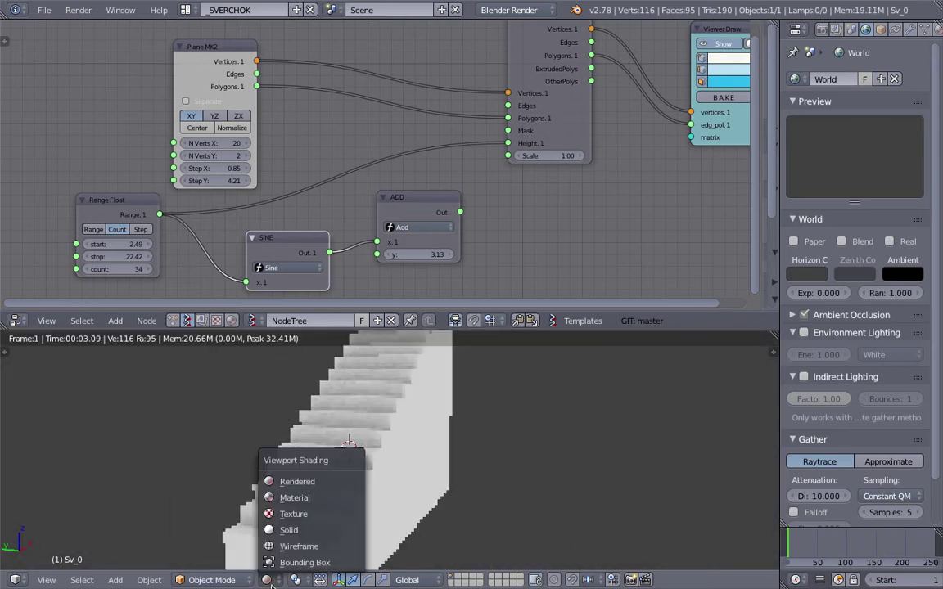
{"action": "left_click", "coordinate": [289, 530]}
{"action": "scroll", "coordinate": [463, 460], "scroll_direction": "down", "scroll_amount": 5}
{"action": "mouse_move", "coordinate": [464, 461]}
{"action": "middle_mouse_down"}
{"action": "mouse_move", "coordinate": [411, 454]}
{"action": "mouse_move", "coordinate": [463, 442]}
{"action": "mouse_move", "coordinate": [365, 418]}
{"action": "mouse_move", "coordinate": [372, 389]}
{"action": "middle_mouse_up"}
{"action": "left_click", "coordinate": [361, 321]}
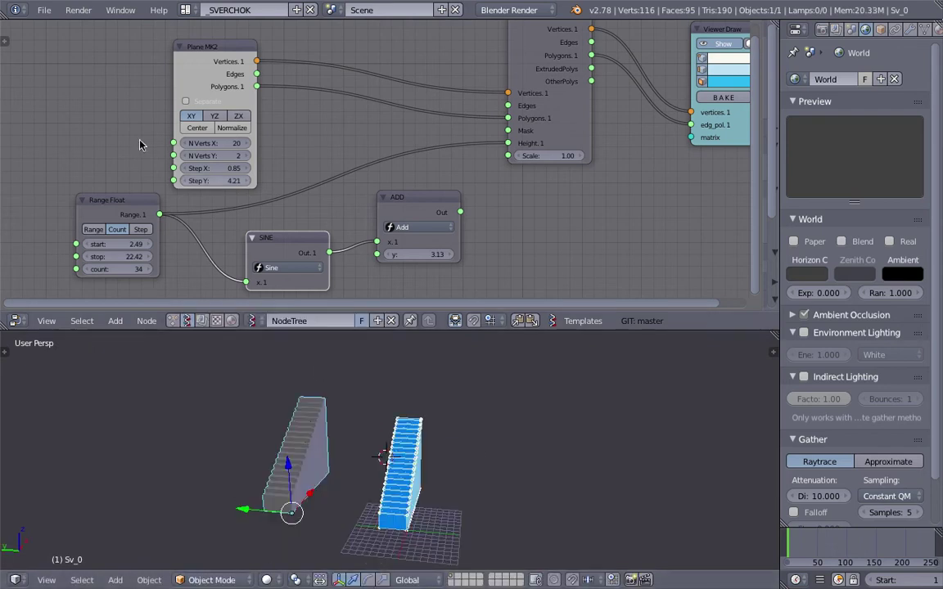
- Start a new file from the start-up file, delete all default objects and create a new Sverchok node tree
{"action": "left_click", "coordinate": [44, 10]}
{"action": "left_click", "coordinate": [53, 27]}
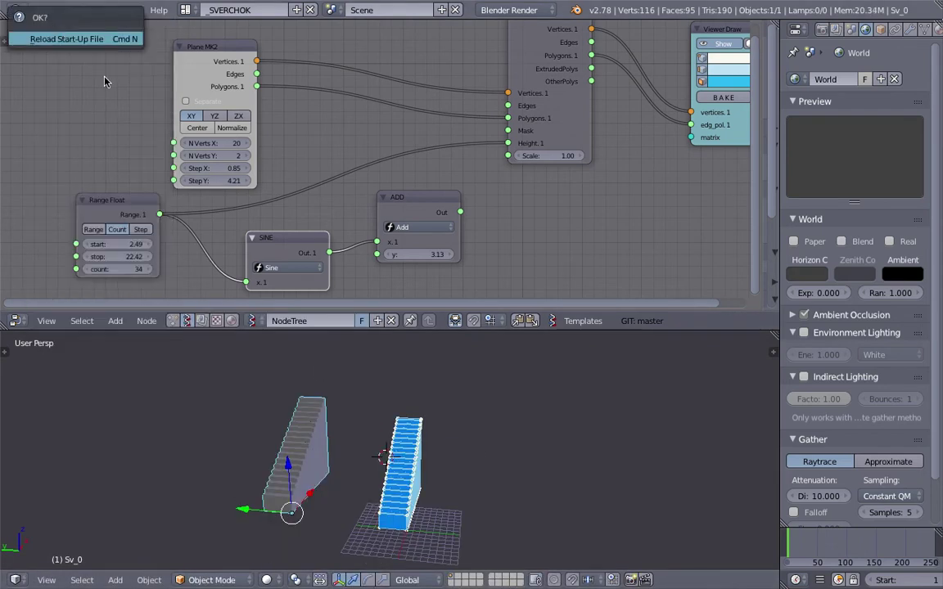
{"action": "middle_click_drag", "start_coordinate": [471, 376], "coordinate": [328, 343]}
{"action": "key", "text": "a"}
{"action": "key", "text": "a"}
{"action": "key", "text": "x"}
{"action": "left_click", "coordinate": [483, 399]}
{"action": "left_click", "coordinate": [314, 323]}
- Find the Ring generator by search and place it in the empty node tree
{"action": "key", "text": "shift+a"}
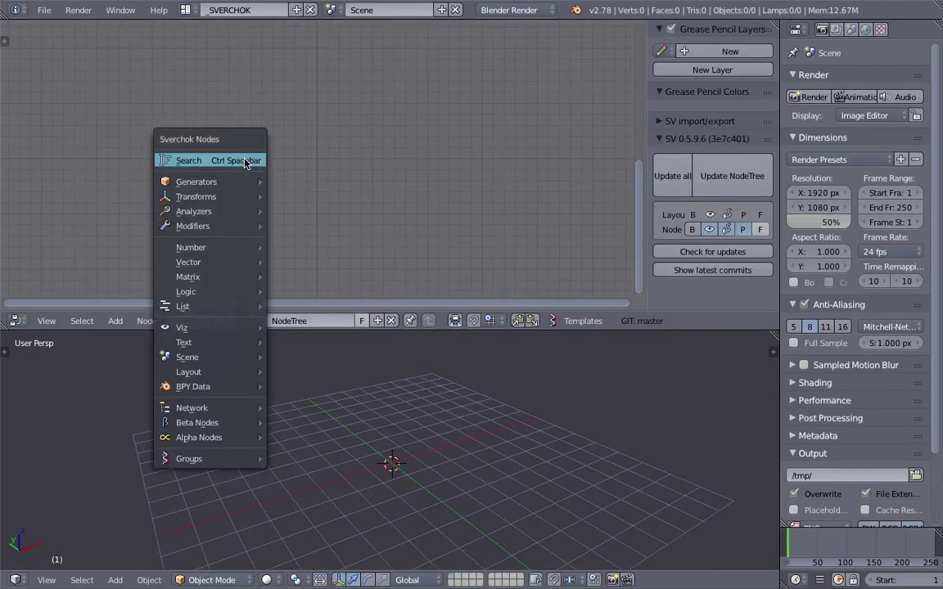
{"action": "left_click", "coordinate": [243, 159]}
{"action": "type", "text": "ring"}
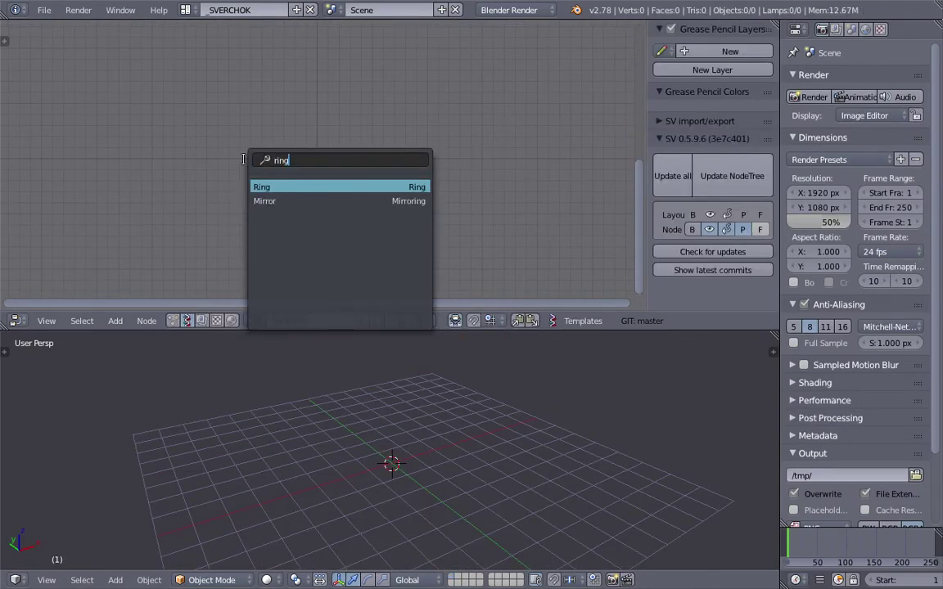
{"action": "key", "text": "Return"}
{"action": "left_click", "coordinate": [183, 108]}
- Add a Viewer Draw node and connect the Ring's vertices and polygons to it
{"action": "key", "text": "shift+a"}
{"action": "left_click", "coordinate": [427, 114]}
{"action": "type", "text": "view"}
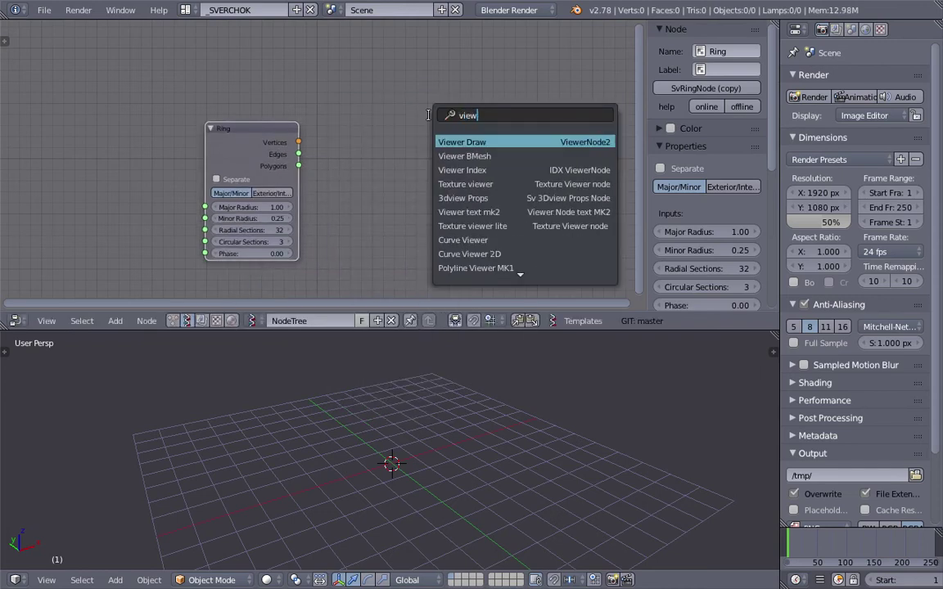
{"action": "key", "text": "Return"}
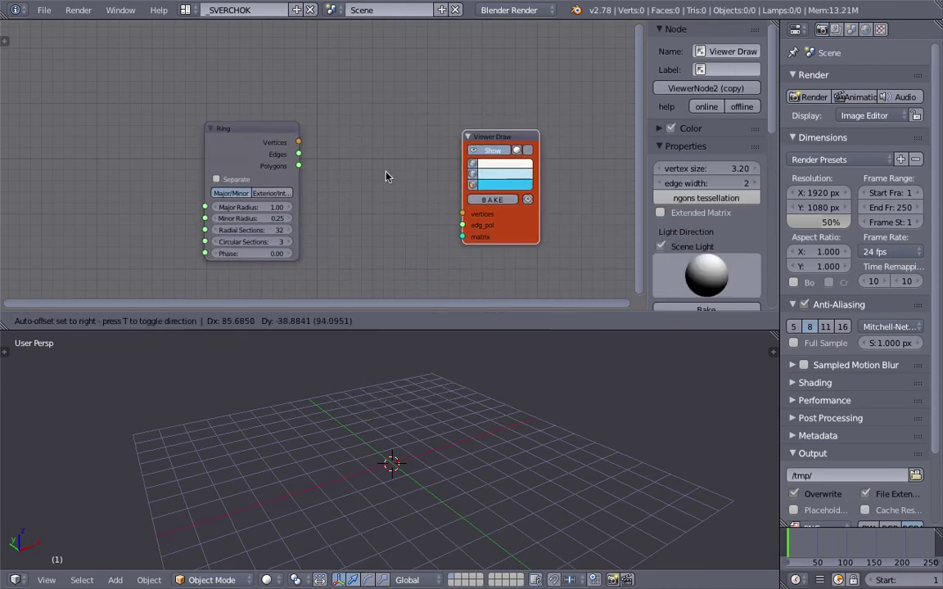
{"action": "left_click_drag", "start_coordinate": [431, 184], "coordinate": [427, 183]}
{"action": "left_click_drag", "start_coordinate": [298, 166], "coordinate": [426, 194]}
- Set the Ring's circular sections to 2 and view the flat ring from a lower angle
{"action": "scroll", "coordinate": [446, 457], "scroll_direction": "up", "scroll_amount": 4}
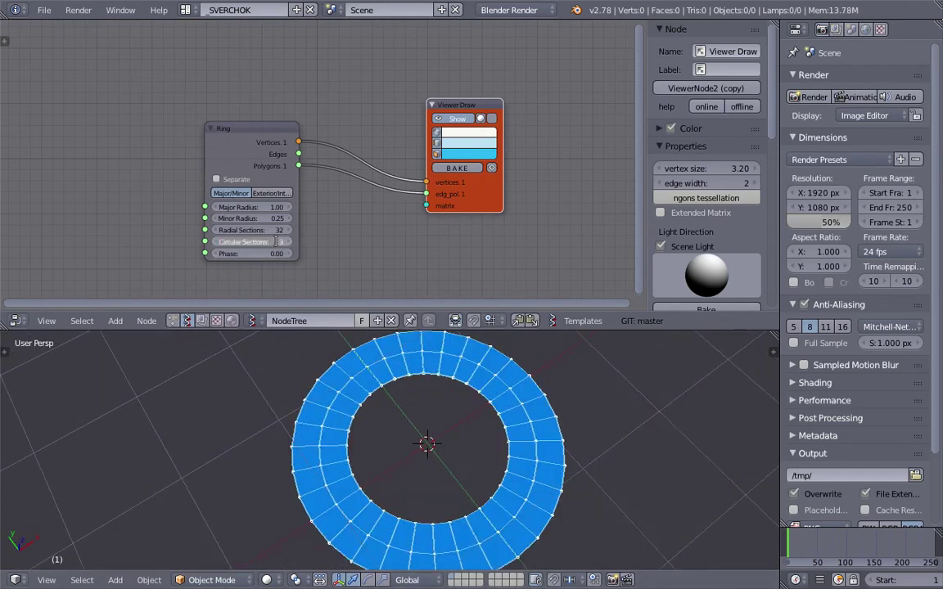
{"action": "type", "text": "2"}
{"action": "key", "text": "Return"}
{"action": "middle_click_drag", "start_coordinate": [387, 421], "coordinate": [533, 358]}
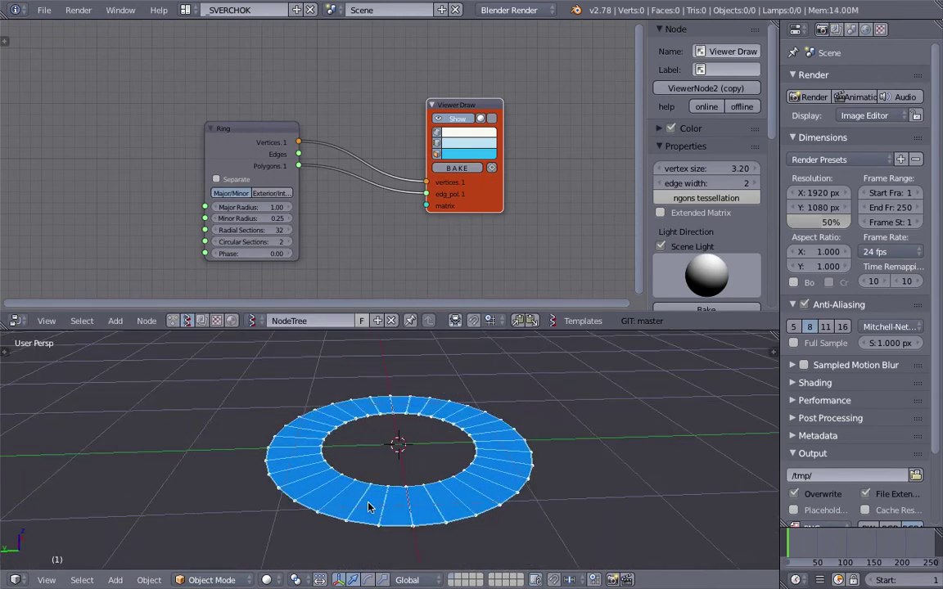
{"action": "middle_click_drag", "start_coordinate": [368, 507], "coordinate": [311, 376]}
{"action": "middle_click_drag", "start_coordinate": [432, 427], "coordinate": [583, 357]}
- Hide the node editor's sidebar, enlarge the node editor and move the Ring node farther from the Viewer Draw node
{"action": "left_click_drag", "start_coordinate": [600, 329], "coordinate": [610, 279]}
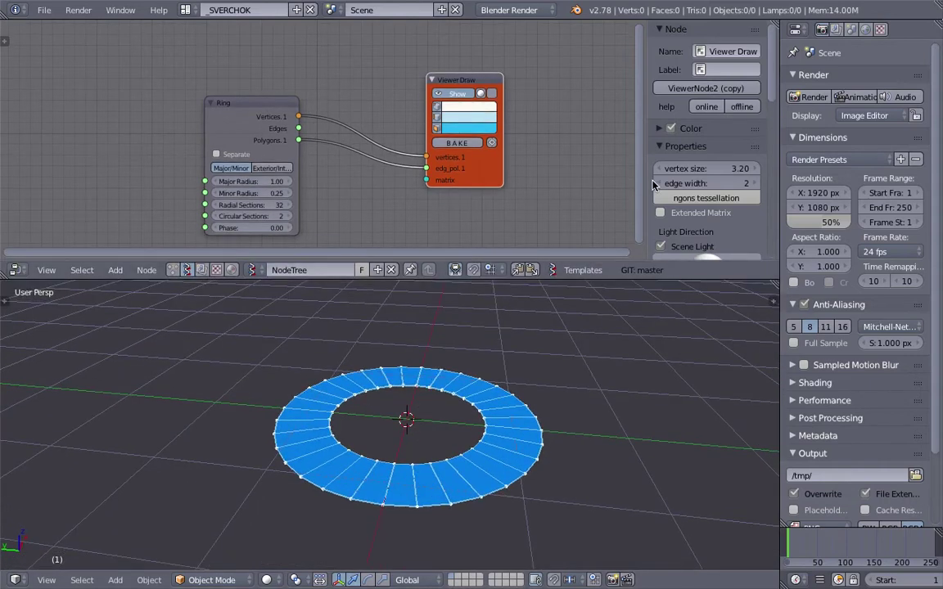
{"action": "key", "text": "n"}
{"action": "middle_click_drag", "start_coordinate": [528, 458], "coordinate": [500, 422]}
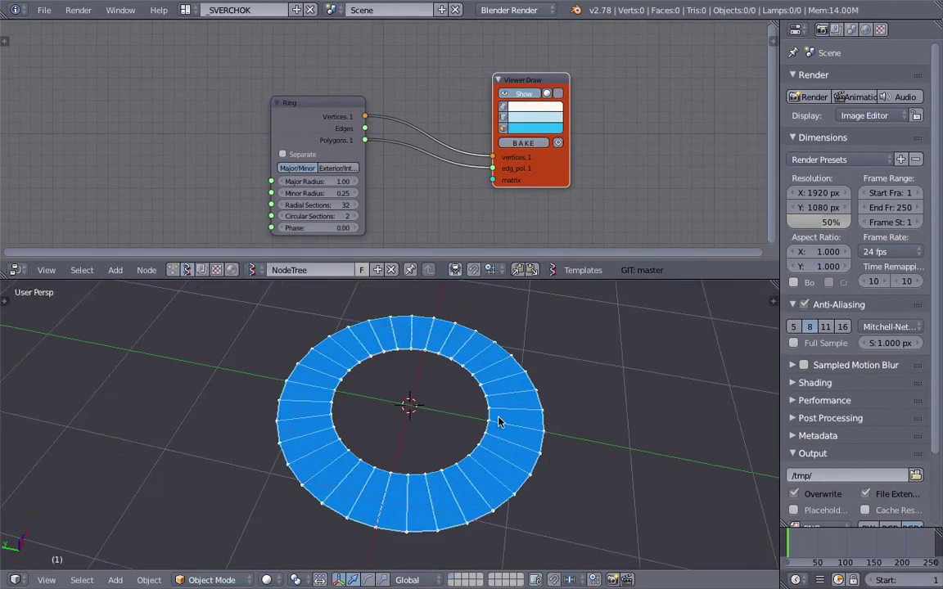
{"action": "middle_click_drag", "start_coordinate": [382, 464], "coordinate": [337, 438]}
{"action": "left_click_drag", "start_coordinate": [329, 109], "coordinate": [265, 109]}
{"action": "key", "text": "ctrl+s"}
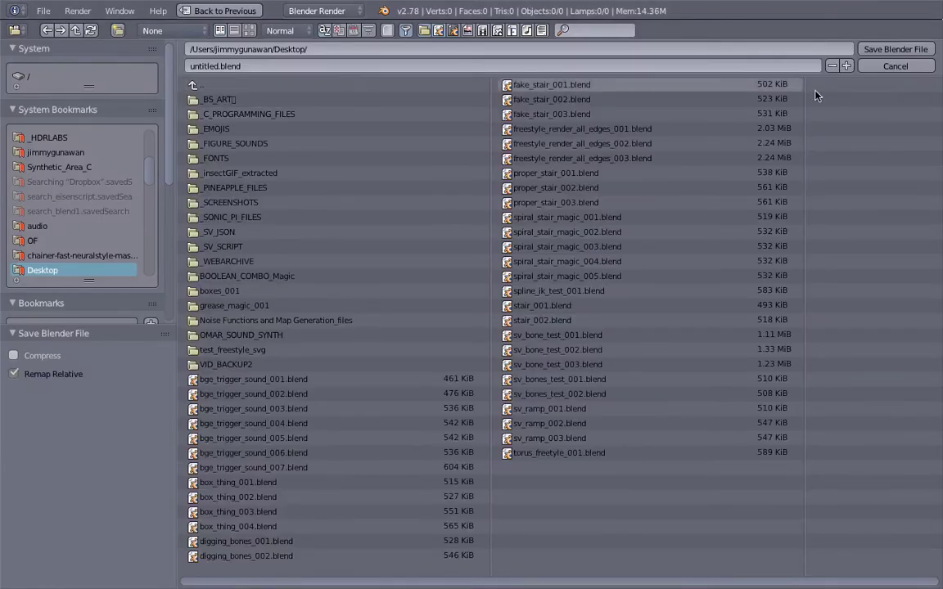
{"action": "left_click", "coordinate": [866, 66]}
{"action": "left_click_drag", "start_coordinate": [512, 279], "coordinate": [491, 355]}
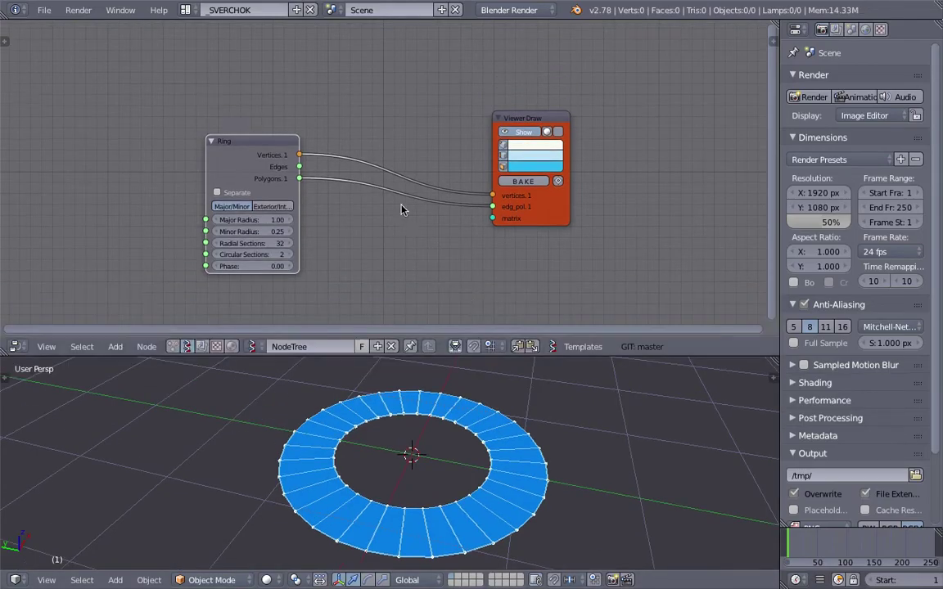
- Insert an Extrude Separate Faces node into the vertices link between the Ring and Viewer Draw nodes
{"action": "key", "text": "space"}
{"action": "type", "text": "extr"}
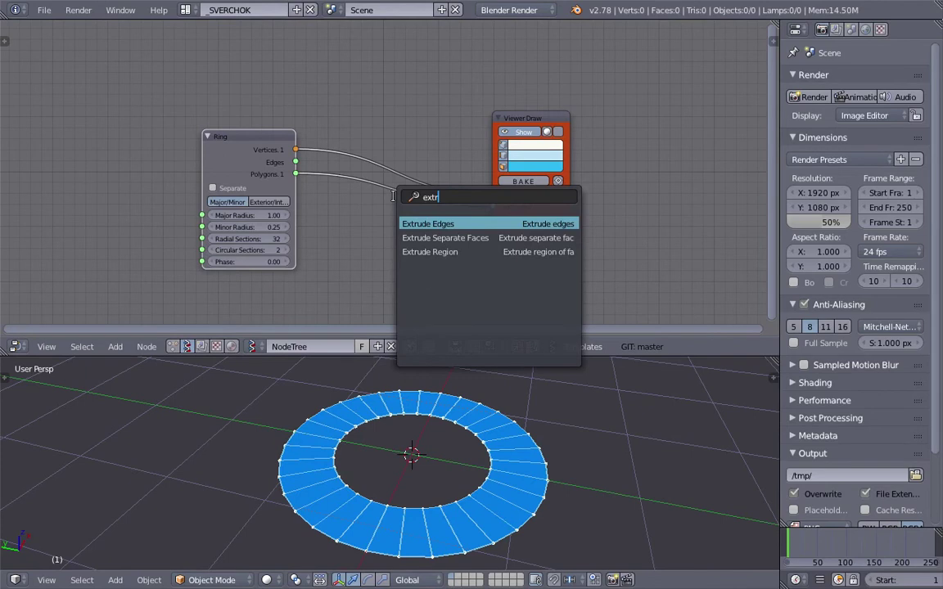
{"action": "key", "text": "Down"}
{"action": "key", "text": "Return"}
{"action": "left_click", "coordinate": [374, 104]}
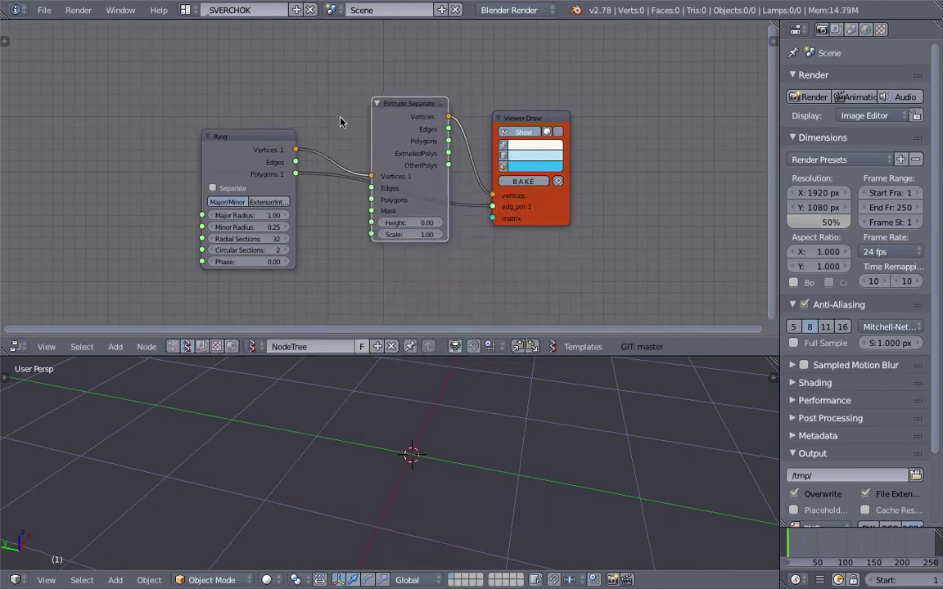
- Route the Ring's polygons through the extrusion node to Viewer Draw and set the extrusion Height to 0.27
{"action": "left_click_drag", "start_coordinate": [295, 173], "coordinate": [372, 199]}
{"action": "left_click_drag", "start_coordinate": [447, 140], "coordinate": [492, 207]}
{"action": "middle_click_drag", "start_coordinate": [507, 500], "coordinate": [507, 466]}
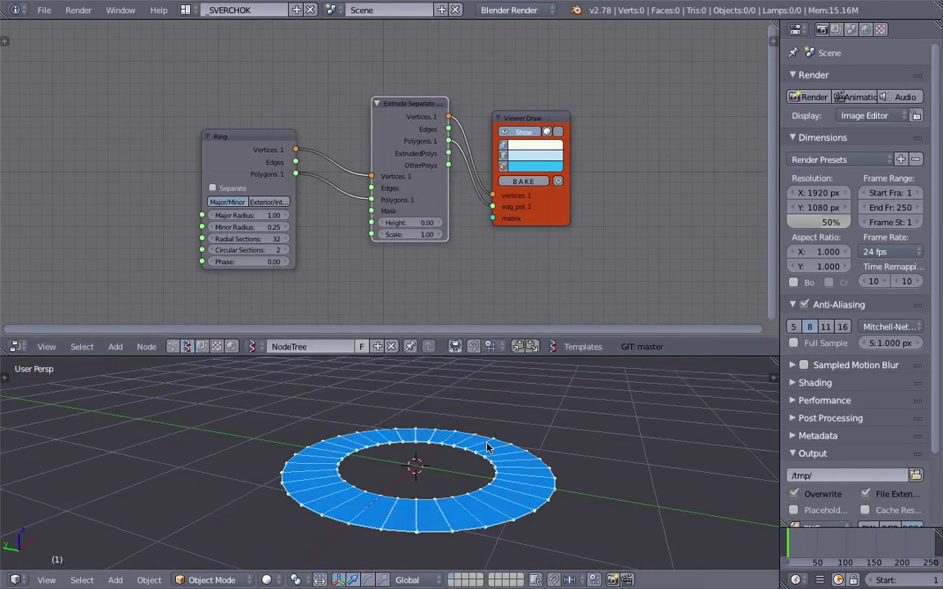
{"action": "mouse_move", "coordinate": [401, 223]}
{"action": "left_mouse_down"}
{"action": "mouse_move", "coordinate": [442, 222]}
{"action": "mouse_move", "coordinate": [413, 223]}
{"action": "left_mouse_up"}
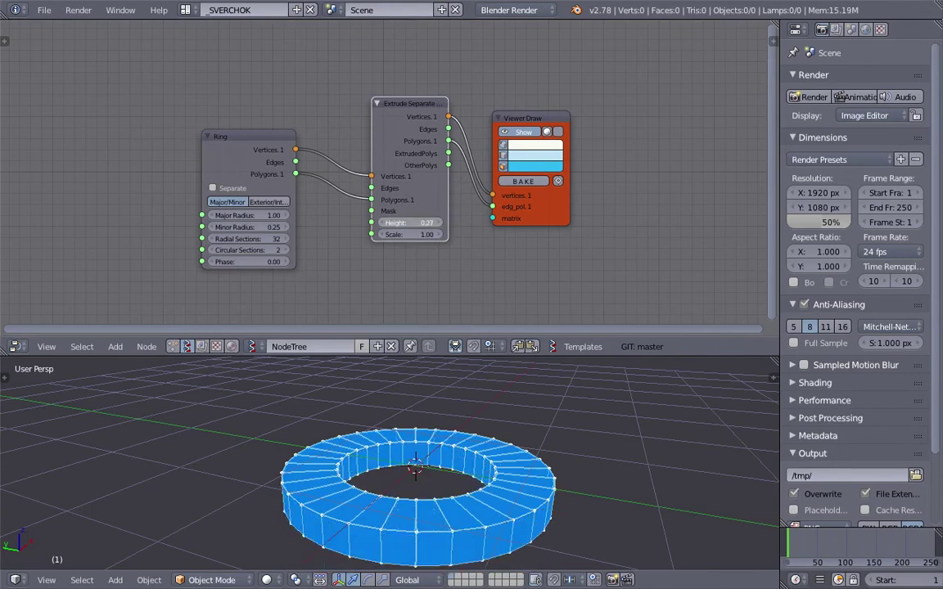
- Move the Ring node away from the extrusion node and save the scene to the Desktop as spiral_stair_001
{"action": "mouse_move", "coordinate": [421, 467]}
{"action": "middle_mouse_down"}
{"action": "mouse_move", "coordinate": [480, 467]}
{"action": "mouse_move", "coordinate": [436, 461]}
{"action": "middle_mouse_up"}
{"action": "scroll", "coordinate": [427, 470], "scroll_direction": "down", "scroll_amount": 1}
{"action": "left_click_drag", "start_coordinate": [273, 146], "coordinate": [193, 161]}
{"action": "key", "text": "ctrl+s"}
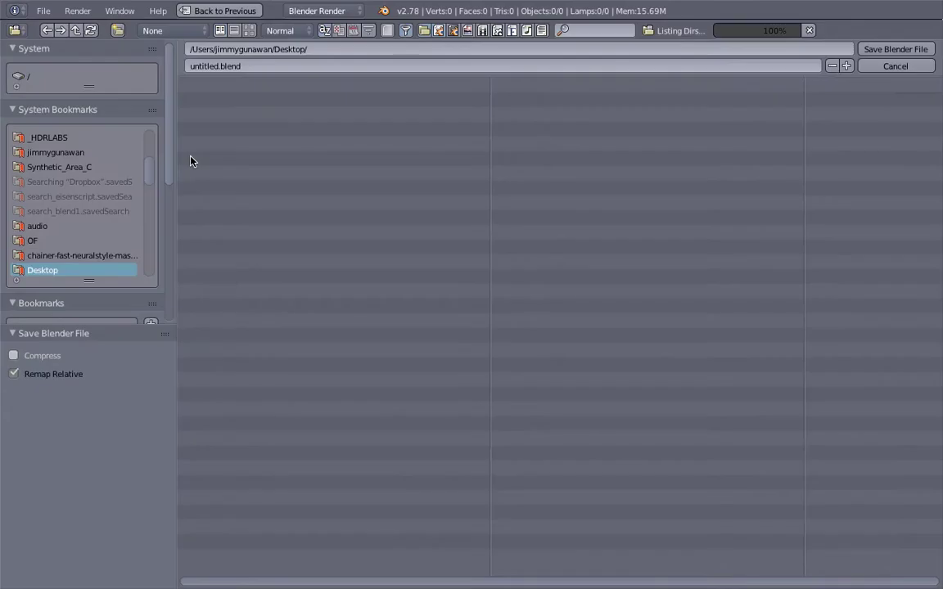
{"action": "left_click", "coordinate": [259, 66]}
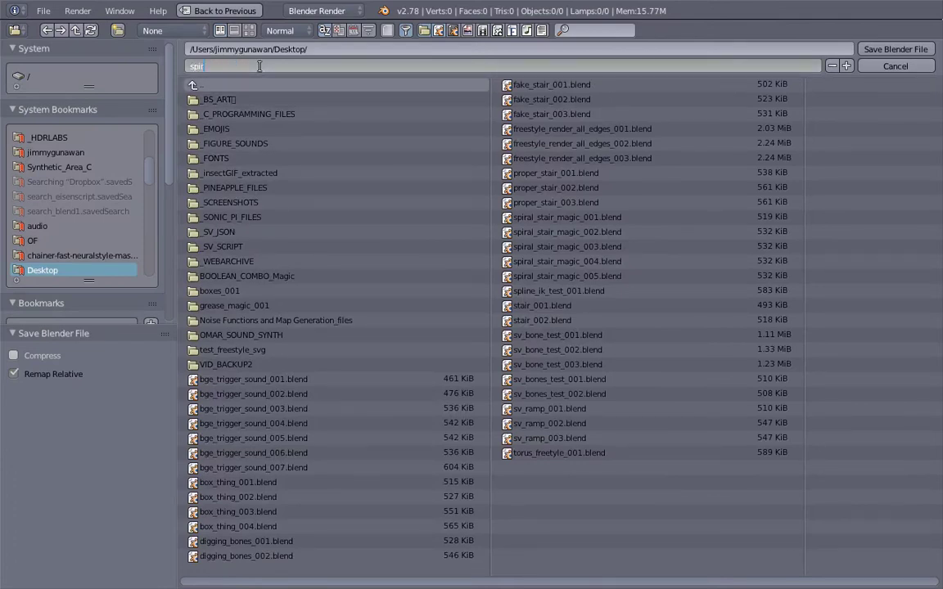
{"action": "type", "text": "spiral_stair_001"}
{"action": "key", "text": "Return"}
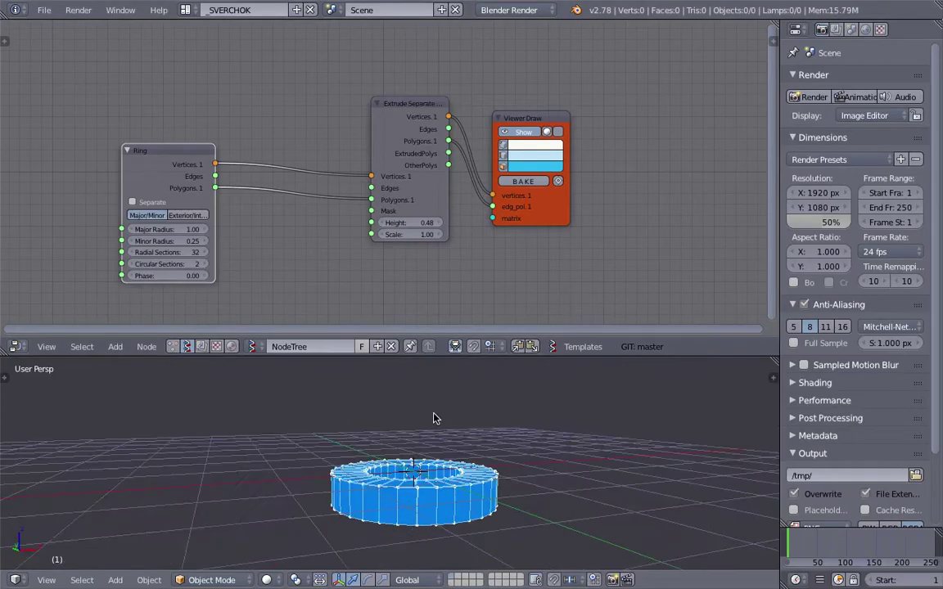
- Insert a Flip Normals node between Ring and Extrude Separate Faces, route vertices and polygons through it, and save the file
{"action": "middle_click_drag", "start_coordinate": [435, 418], "coordinate": [428, 459]}
{"action": "left_click_drag", "start_coordinate": [170, 153], "coordinate": [76, 132]}
{"action": "key", "text": "shift+a"}
{"action": "left_click", "coordinate": [154, 124]}
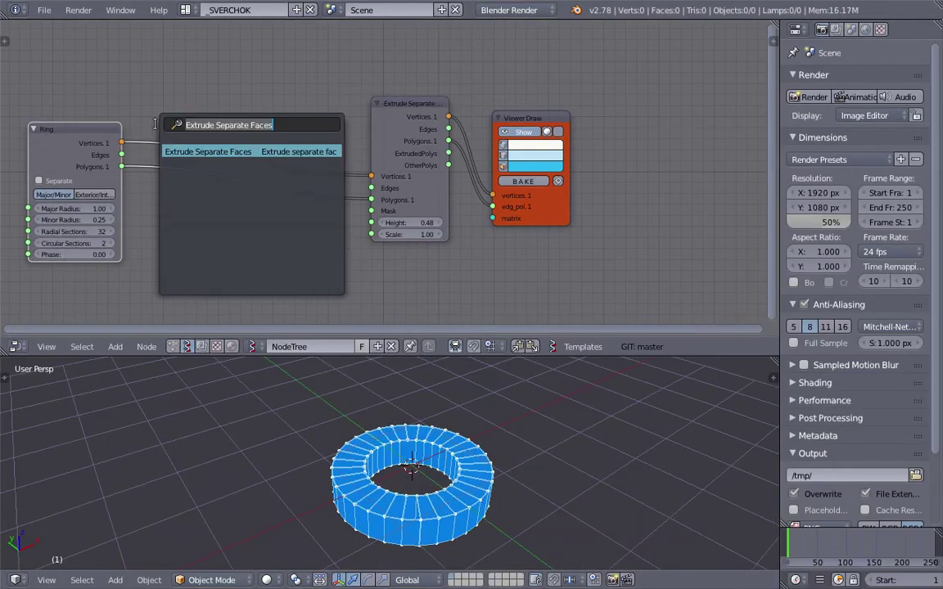
{"action": "type", "text": "fli"}
{"action": "key", "text": "Return"}
{"action": "left_click", "coordinate": [175, 78]}
{"action": "left_click_drag", "start_coordinate": [121, 167], "coordinate": [176, 170]}
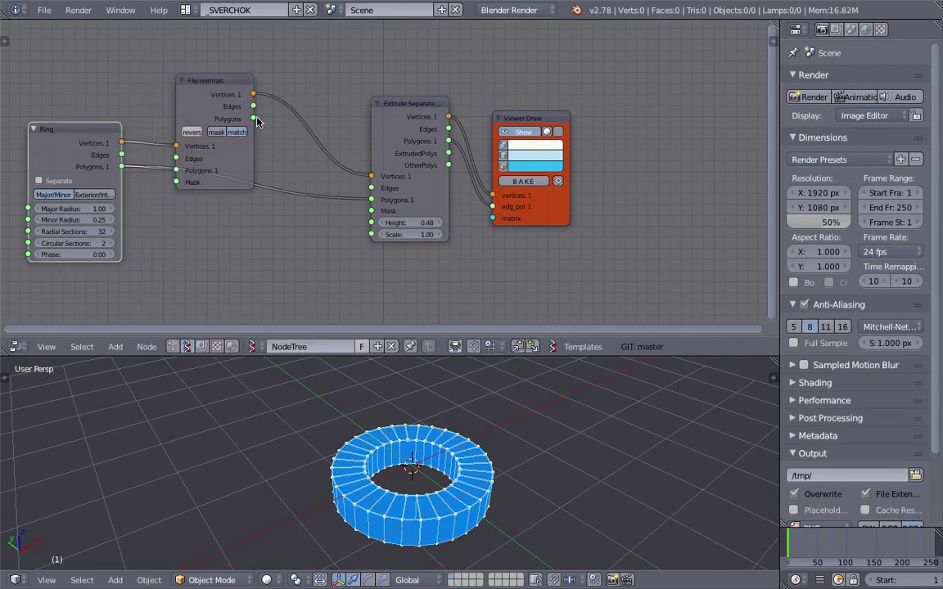
{"action": "left_click_drag", "start_coordinate": [253, 118], "coordinate": [370, 200]}
{"action": "key", "text": "ctrl+s"}
{"action": "left_click", "coordinate": [315, 184]}
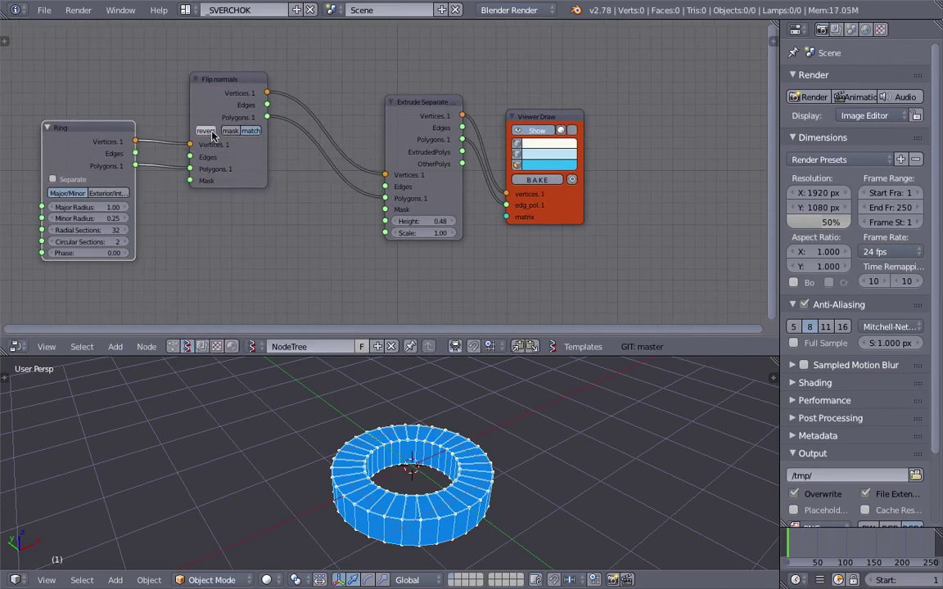
- Turn on reverse in the Flip Normals node and set the extrusion Height to 0.57
{"action": "mouse_move", "coordinate": [491, 458]}
{"action": "middle_mouse_down"}
{"action": "mouse_move", "coordinate": [511, 487]}
{"action": "mouse_move", "coordinate": [481, 438]}
{"action": "mouse_move", "coordinate": [494, 446]}
{"action": "middle_mouse_up"}
{"action": "left_click_drag", "start_coordinate": [427, 221], "coordinate": [459, 221]}
{"action": "middle_click_drag", "start_coordinate": [413, 239], "coordinate": [473, 234]}
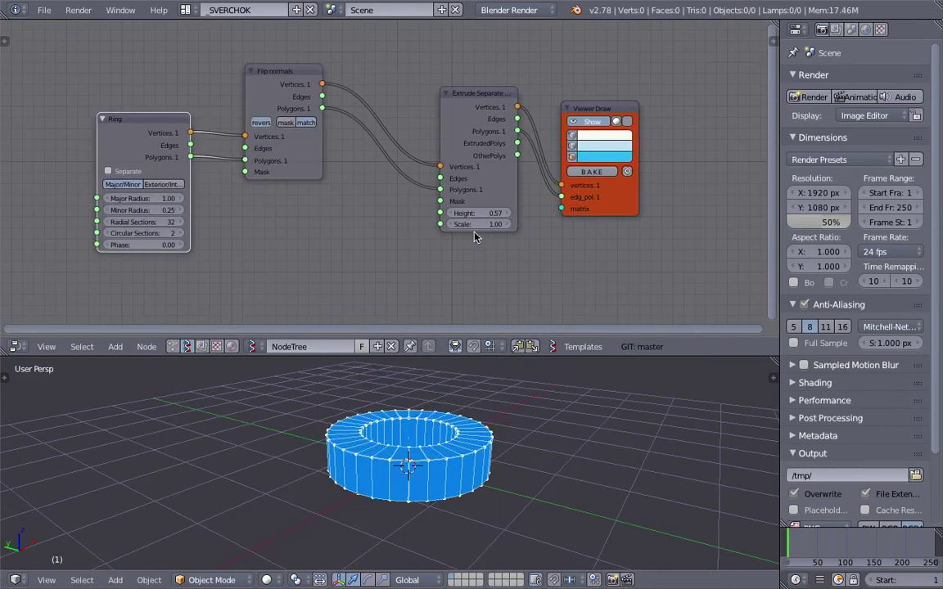
- Add a Range Float node in Count mode and connect its Range output to the extrusion's Height input
{"action": "middle_click_drag", "start_coordinate": [327, 224], "coordinate": [341, 219]}
{"action": "key", "text": "alt+space"}
{"action": "type", "text": "range"}
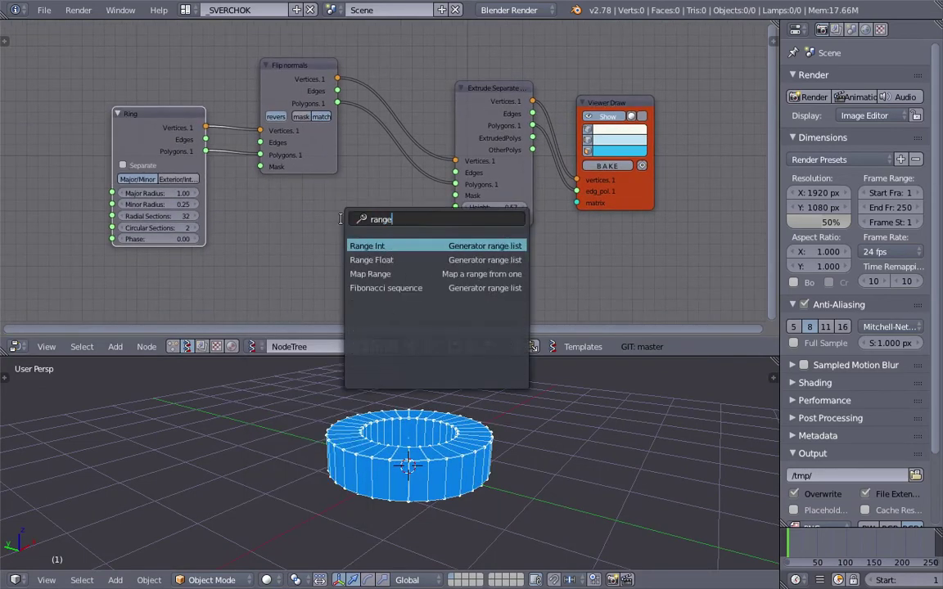
{"action": "key", "text": "Down"}
{"action": "key", "text": "Return"}
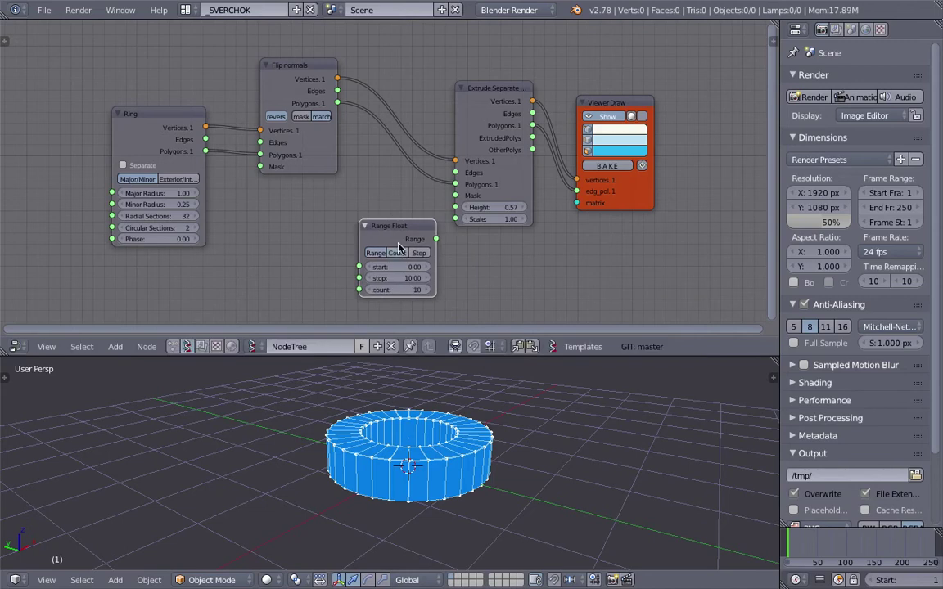
{"action": "left_click", "coordinate": [367, 241]}
{"action": "left_click_drag", "start_coordinate": [404, 234], "coordinate": [456, 208]}
- Set the Range Float's start to 1.00 and stop to 2.80
{"action": "scroll", "coordinate": [465, 413], "scroll_direction": "down", "scroll_amount": 5}
{"action": "middle_click_drag", "start_coordinate": [467, 413], "coordinate": [483, 495], "text": "shift"}
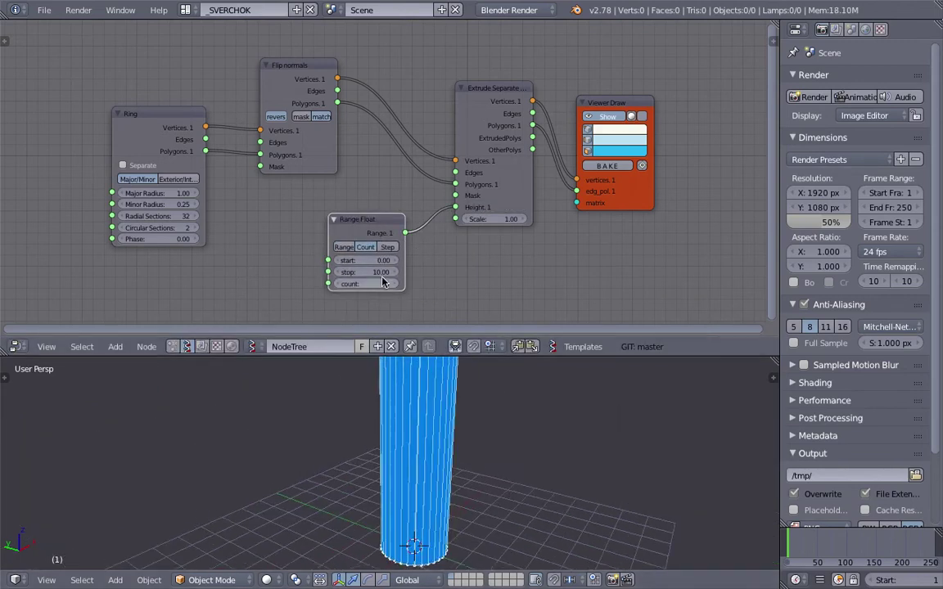
{"action": "key", "text": "Return"}
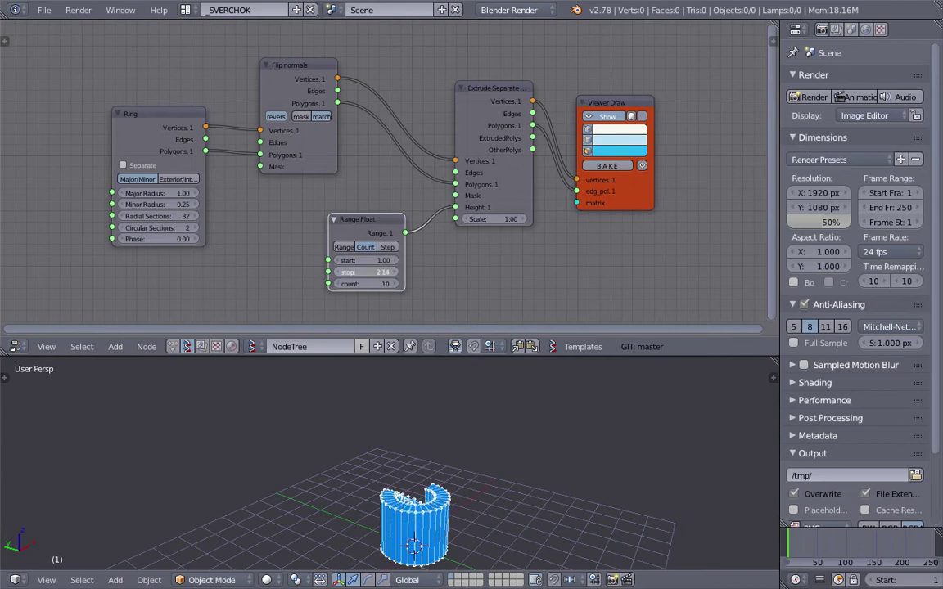
{"action": "left_click_drag", "start_coordinate": [376, 272], "coordinate": [387, 272]}
{"action": "middle_click_drag", "start_coordinate": [508, 495], "coordinate": [393, 419]}
{"action": "scroll", "coordinate": [327, 446], "scroll_direction": "up", "scroll_amount": 3}
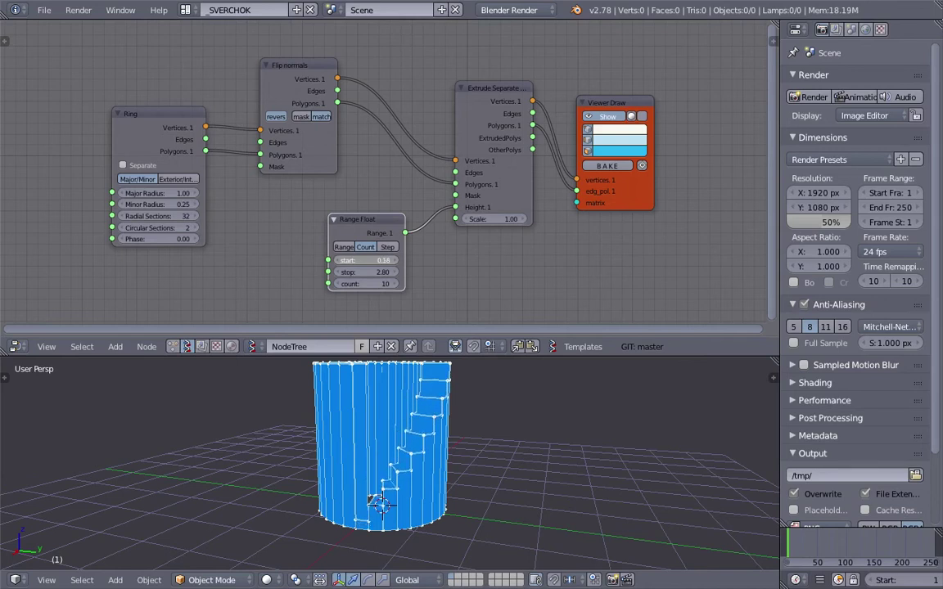
- Lower the Range Float's start to 0.22 and save the file
{"action": "left_click_drag", "start_coordinate": [376, 260], "coordinate": [380, 260]}
{"action": "middle_click_drag", "start_coordinate": [450, 445], "coordinate": [409, 445]}
{"action": "scroll", "coordinate": [494, 528], "scroll_direction": "down", "scroll_amount": 2}
{"action": "middle_click_drag", "start_coordinate": [378, 499], "coordinate": [351, 336]}
{"action": "key", "text": "ctrl+s"}
{"action": "left_click", "coordinate": [386, 415]}
- Examine the circular stair's steps and opening from above and from several sides
{"action": "scroll", "coordinate": [362, 407], "scroll_direction": "down", "scroll_amount": 2}
{"action": "middle_click_drag", "start_coordinate": [327, 383], "coordinate": [271, 353]}
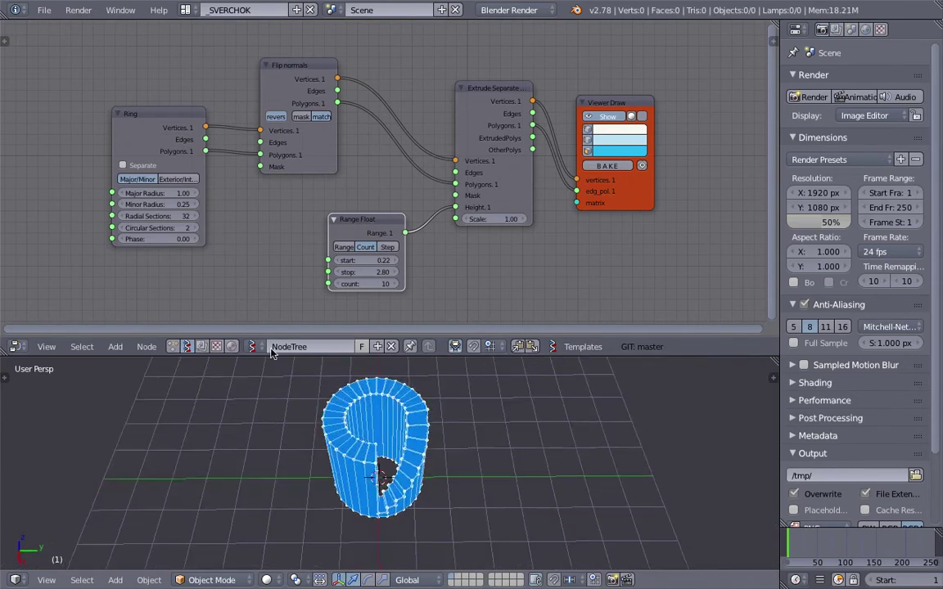
{"action": "middle_click_drag", "start_coordinate": [401, 376], "coordinate": [455, 585]}
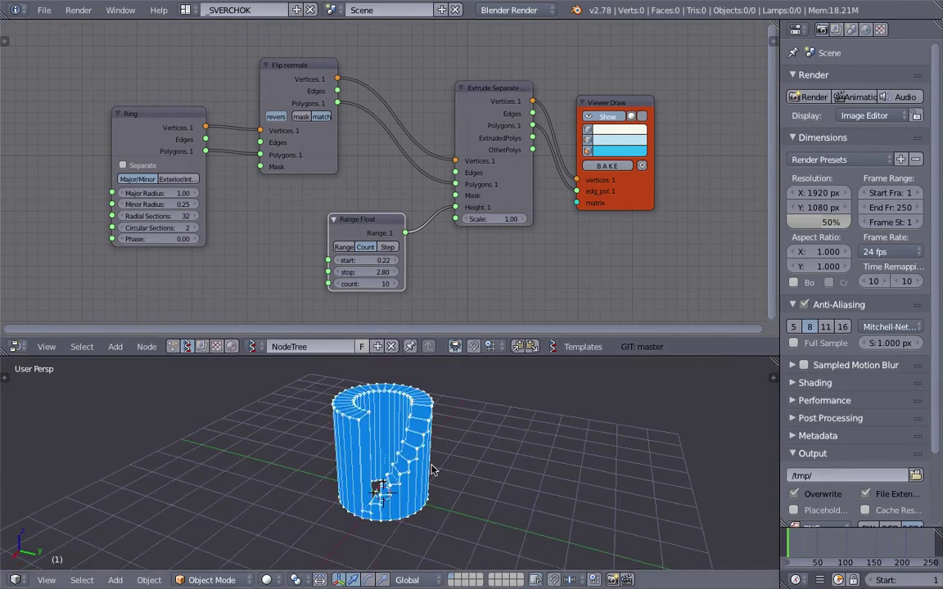
{"action": "middle_click_drag", "start_coordinate": [430, 469], "coordinate": [420, 491]}
{"action": "scroll", "coordinate": [379, 425], "scroll_direction": "up", "scroll_amount": 2}
{"action": "scroll", "coordinate": [379, 425], "scroll_direction": "down", "scroll_amount": 3}
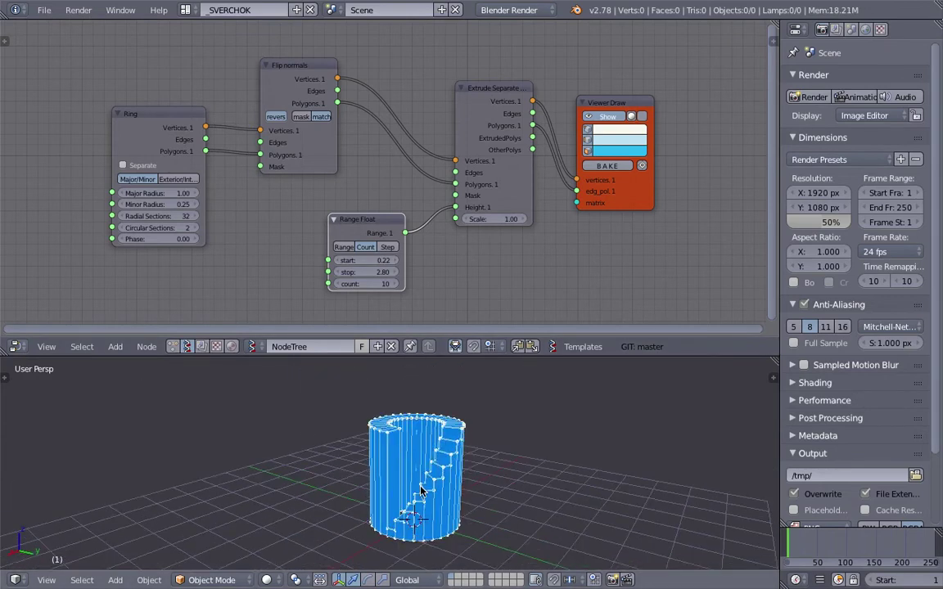
{"action": "middle_click_drag", "start_coordinate": [429, 489], "coordinate": [404, 419]}
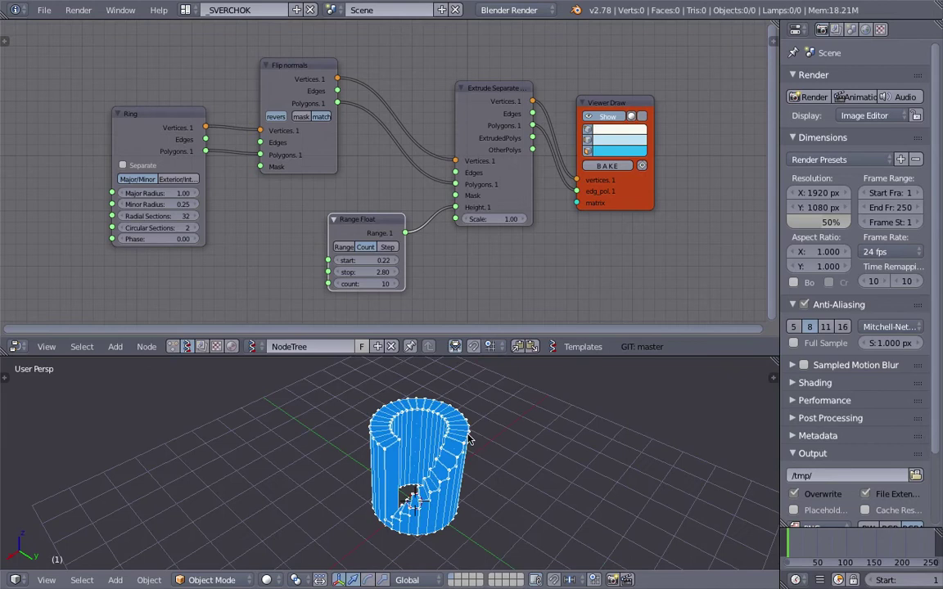
{"action": "middle_click_drag", "start_coordinate": [468, 439], "coordinate": [396, 453]}
{"action": "middle_click_drag", "start_coordinate": [409, 374], "coordinate": [413, 426]}
{"action": "scroll", "coordinate": [456, 405], "scroll_direction": "up", "scroll_amount": 1}
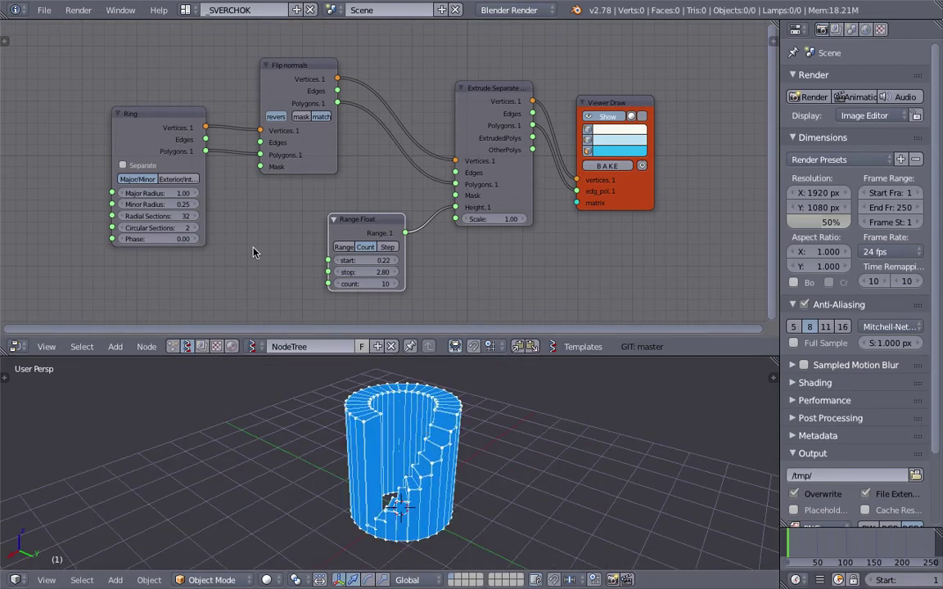
- Set the Ring's Radial Sections to 13 and the Range Float's start to 0.43, and save the file
{"action": "left_click_drag", "start_coordinate": [193, 215], "coordinate": [164, 214]}
{"action": "middle_click_drag", "start_coordinate": [442, 471], "coordinate": [442, 437]}
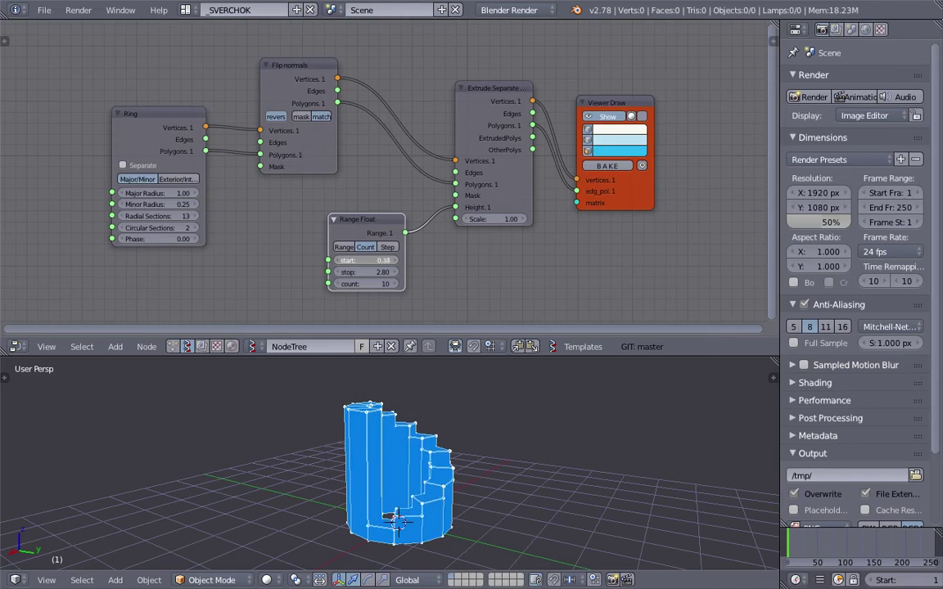
{"action": "left_click_drag", "start_coordinate": [368, 260], "coordinate": [366, 260]}
{"action": "middle_click_drag", "start_coordinate": [464, 471], "coordinate": [394, 520]}
{"action": "key", "text": "ctrl+s"}
{"action": "left_click", "coordinate": [402, 499]}
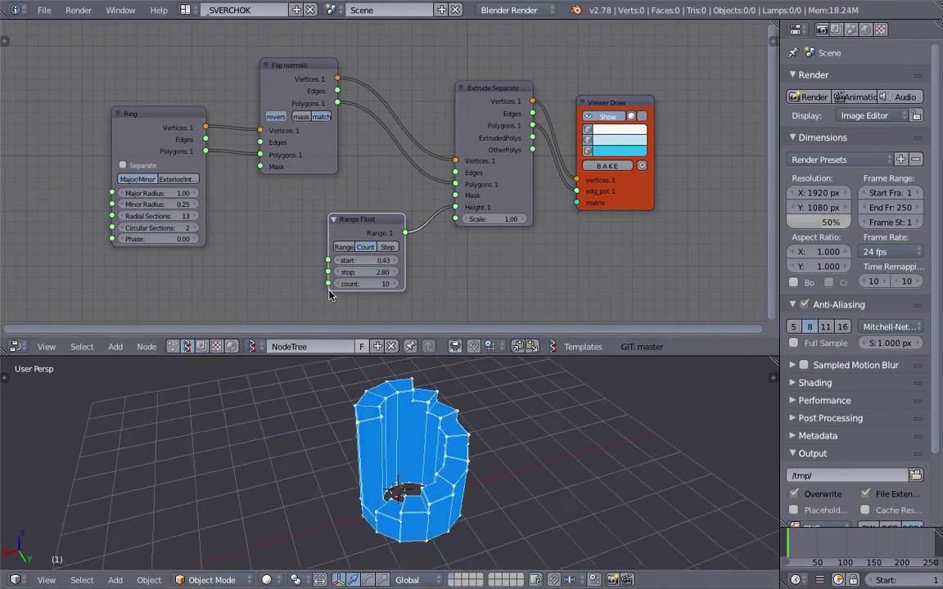
- Spread the Ring, Flip Normals, Extrude Separate Faces and Viewer Draw nodes apart to make room for another node
{"action": "middle_click_drag", "start_coordinate": [374, 206], "coordinate": [373, 226]}
{"action": "left_click_drag", "start_coordinate": [506, 109], "coordinate": [518, 109]}
{"action": "left_click_drag", "start_coordinate": [631, 123], "coordinate": [685, 121]}
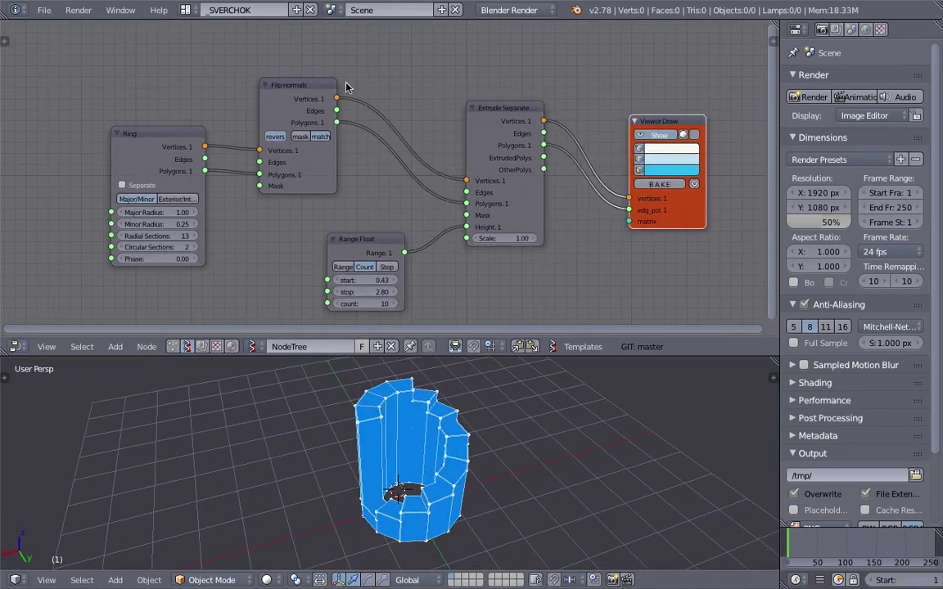
{"action": "left_click_drag", "start_coordinate": [306, 86], "coordinate": [278, 88]}
{"action": "left_click_drag", "start_coordinate": [168, 132], "coordinate": [117, 132]}
{"action": "left_click_drag", "start_coordinate": [532, 109], "coordinate": [569, 101]}
- Insert a List Slice node into the polygons link between Flip Normals and the extrusion, and set its level to 1
{"action": "key", "text": "alt+space"}
{"action": "type", "text": "list i"}
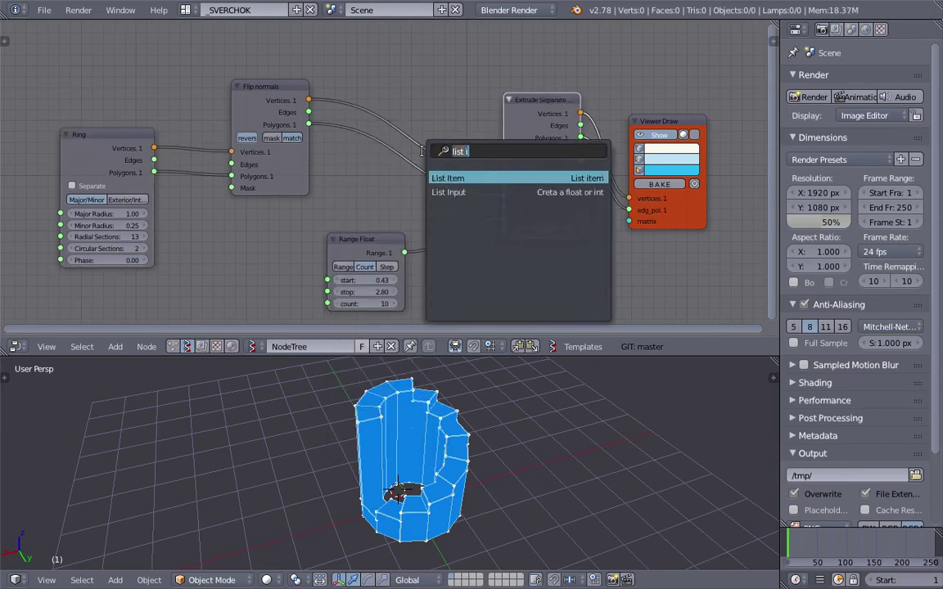
{"action": "key", "text": "BackSpace"}
{"action": "type", "text": "sl"}
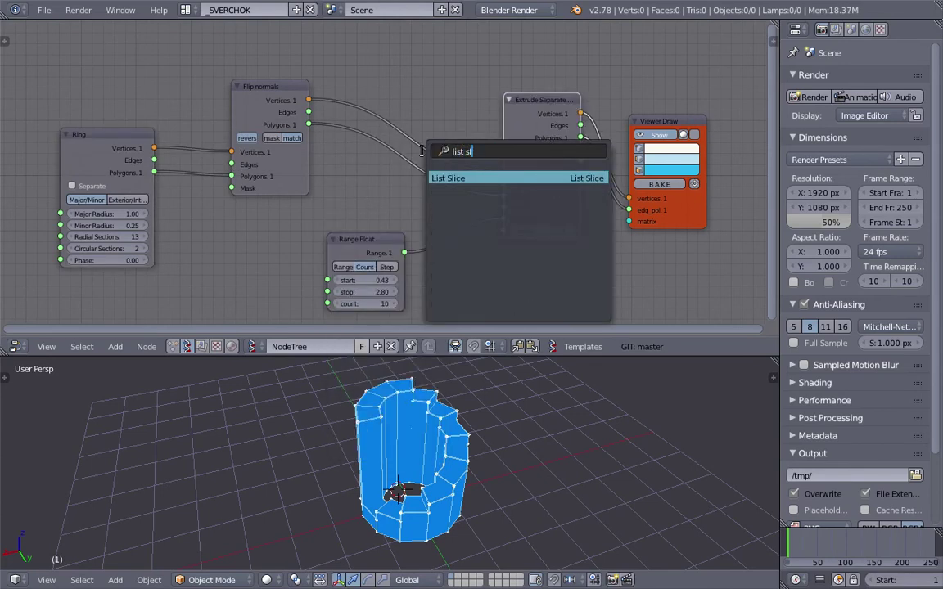
{"action": "key", "text": "Return"}
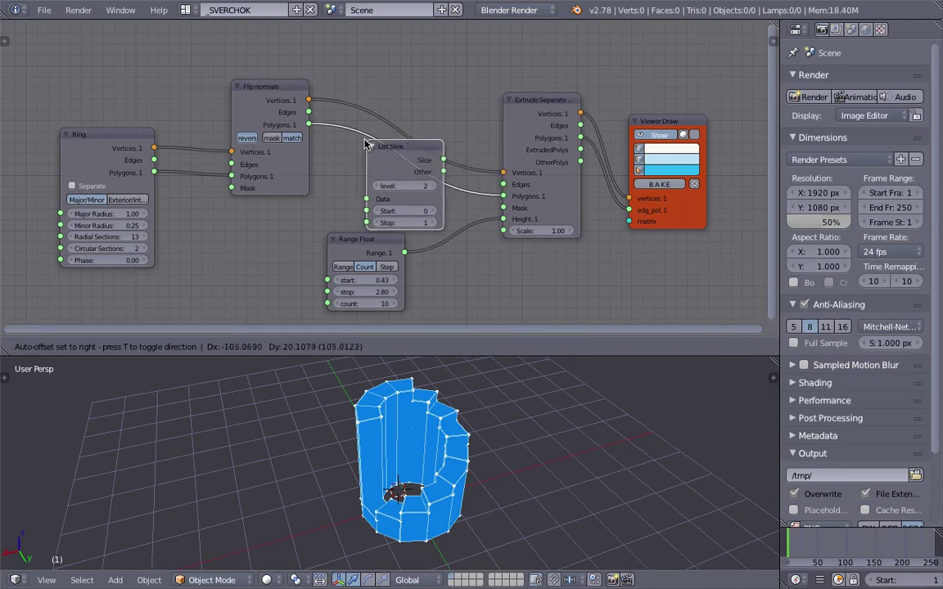
{"action": "left_click", "coordinate": [365, 145]}
{"action": "left_click_drag", "start_coordinate": [396, 159], "coordinate": [379, 161]}
{"action": "left_click", "coordinate": [358, 189]}
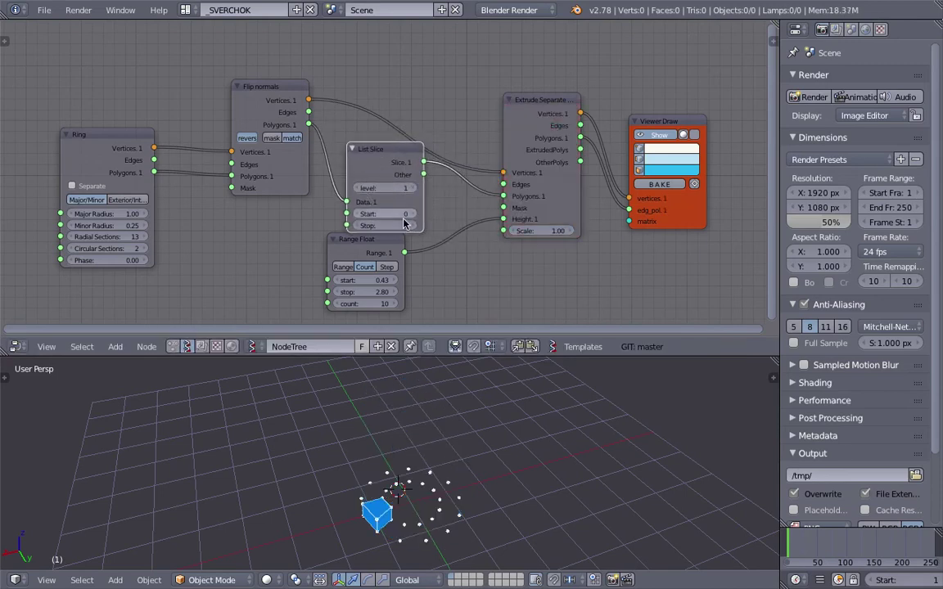
- Set the List Slice's Stop to 10 and space the Flip Normals and extrusion nodes away from it
{"action": "left_click", "coordinate": [416, 229]}
{"action": "left_click", "coordinate": [415, 228]}
{"action": "left_click", "coordinate": [415, 228]}
{"action": "left_click", "coordinate": [416, 228]}
{"action": "left_click", "coordinate": [416, 229]}
{"action": "left_click", "coordinate": [416, 229]}
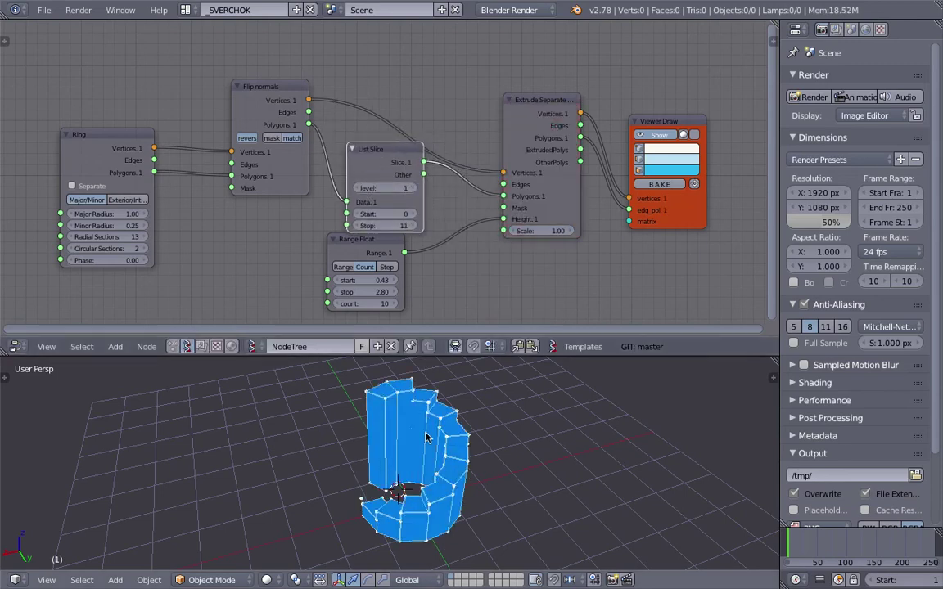
{"action": "middle_click_drag", "start_coordinate": [427, 437], "coordinate": [470, 434]}
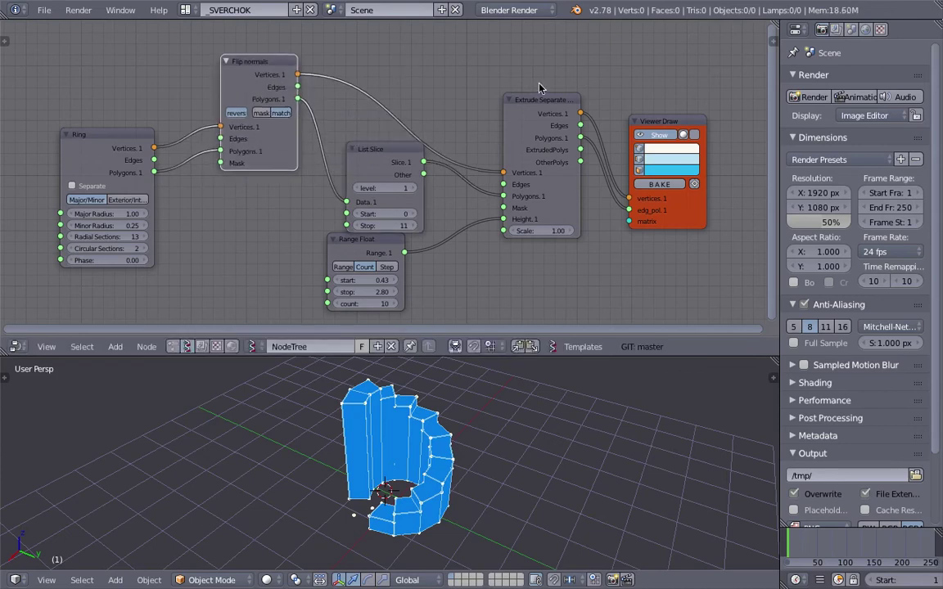
{"action": "scroll", "coordinate": [425, 240], "scroll_direction": "up", "scroll_amount": 2}
{"action": "middle_click_drag", "start_coordinate": [409, 394], "coordinate": [389, 360]}
{"action": "left_click", "coordinate": [349, 240]}
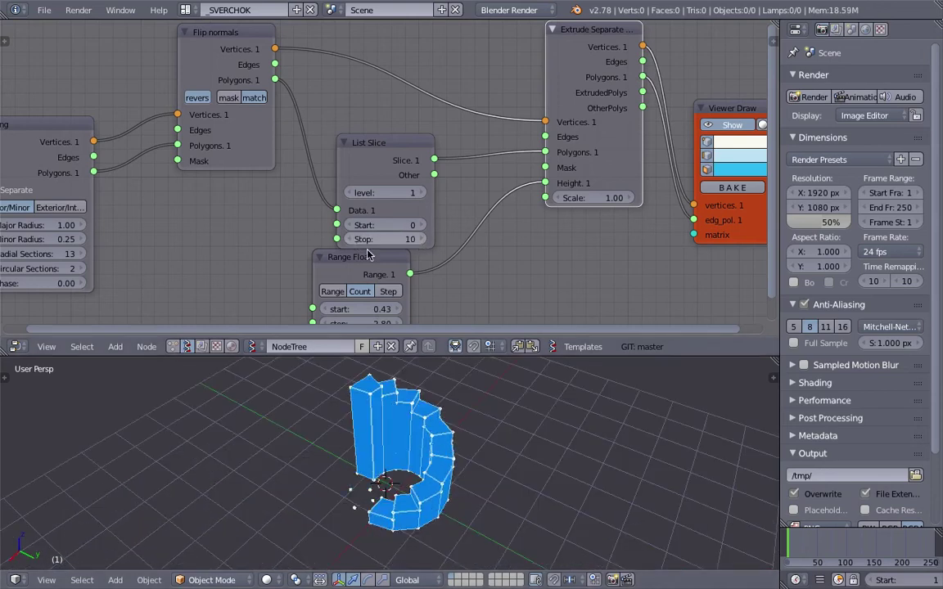
- Bake the sliced stair to a mesh and move the baked object up along Z, above the preview
{"action": "scroll", "coordinate": [532, 434], "scroll_direction": "down", "scroll_amount": 3}
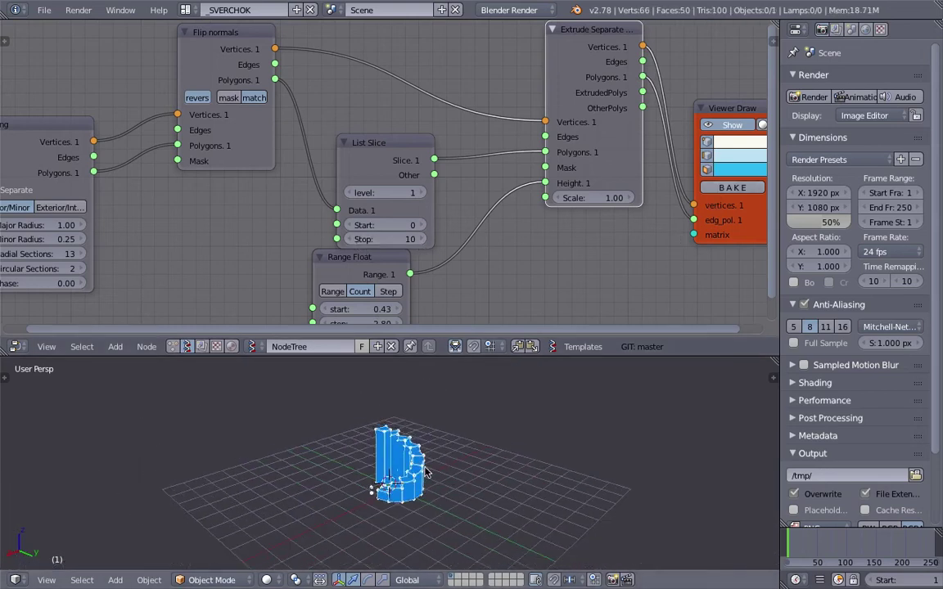
{"action": "middle_click_drag", "start_coordinate": [421, 463], "coordinate": [434, 465]}
{"action": "right_click", "coordinate": [424, 457]}
{"action": "key", "text": "g"}
{"action": "key", "text": "z"}
{"action": "left_click", "coordinate": [434, 379]}
- Examine the baked stair mesh in Edit Mode for loose vertices and return to Object Mode
{"action": "middle_click_drag", "start_coordinate": [434, 382], "coordinate": [382, 423], "text": "shift"}
{"action": "key", "text": "Tab"}
{"action": "left_click", "coordinate": [489, 414]}
{"action": "scroll", "coordinate": [459, 419], "scroll_direction": "up", "scroll_amount": 3}
{"action": "middle_click_drag", "start_coordinate": [391, 386], "coordinate": [394, 413], "text": "shift"}
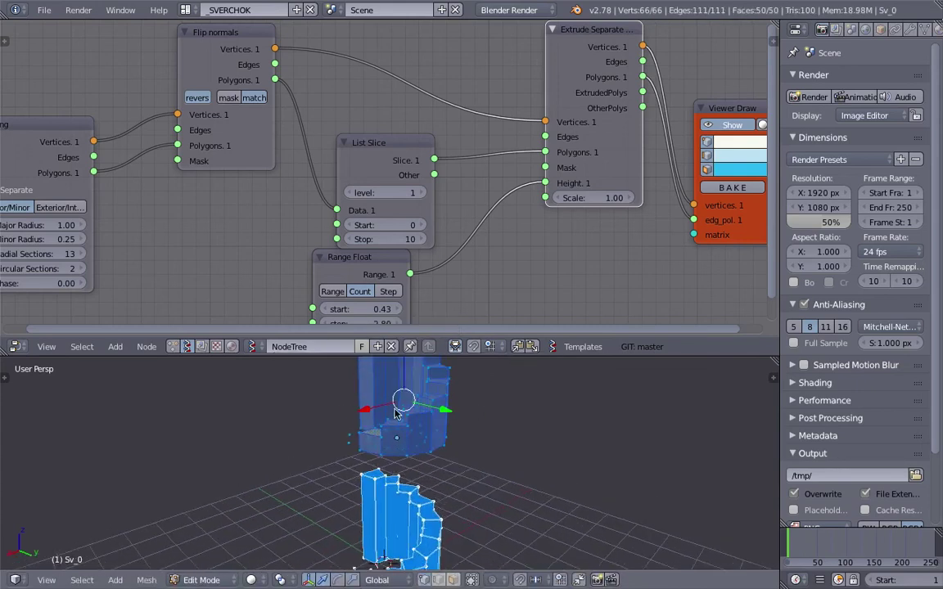
{"action": "key", "text": "Tab"}
{"action": "scroll", "coordinate": [344, 410], "scroll_direction": "down", "scroll_amount": 4}
- Move Viewer Draw farther away and insert a Delete Loose node into the vertices link coming from the extrusion
{"action": "middle_click_drag", "start_coordinate": [508, 174], "coordinate": [442, 206]}
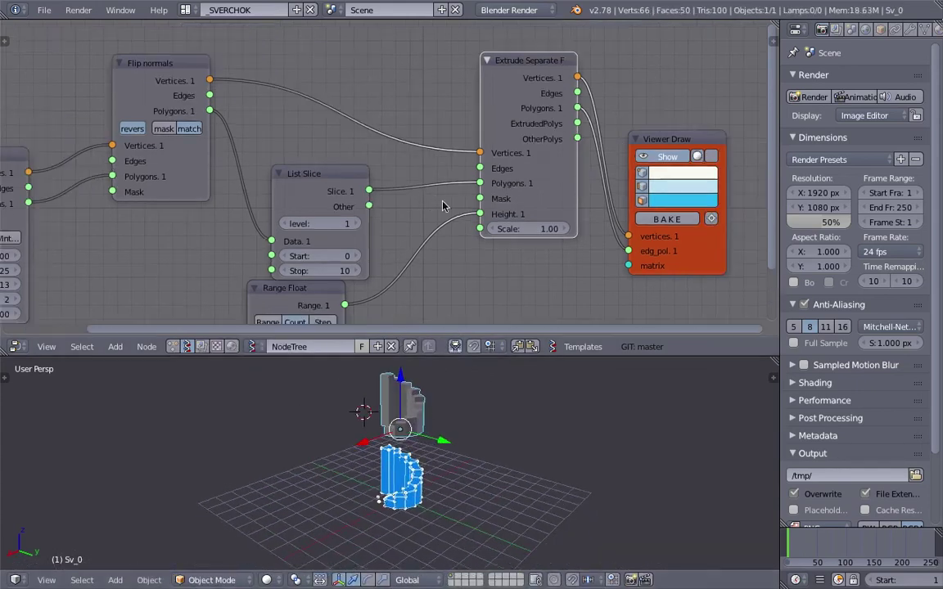
{"action": "key", "text": "shift+a"}
{"action": "left_click", "coordinate": [682, 105]}
{"action": "type", "text": "rel"}
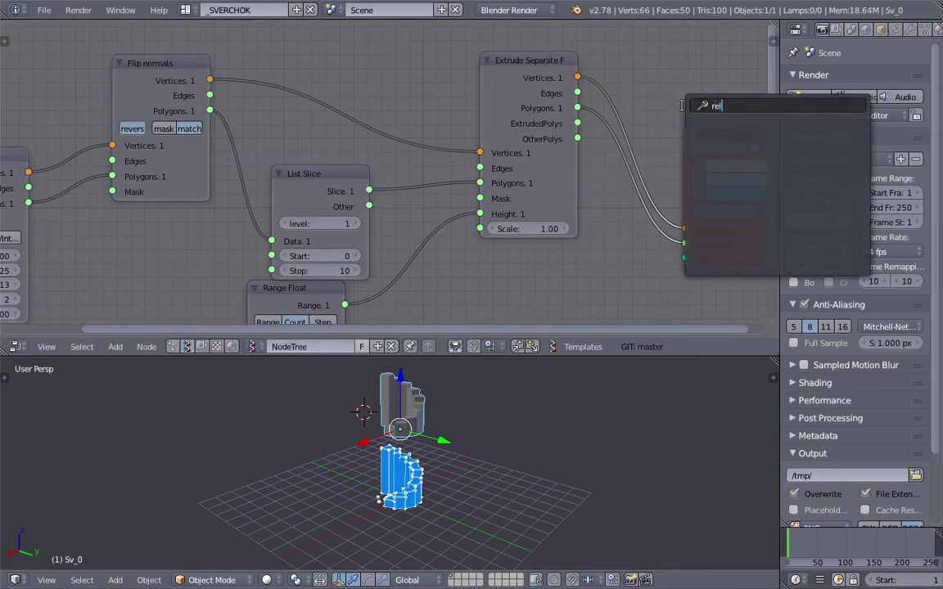
{"action": "key", "text": "BackSpace"}
{"action": "key", "text": "BackSpace"}
{"action": "type", "text": "llo"}
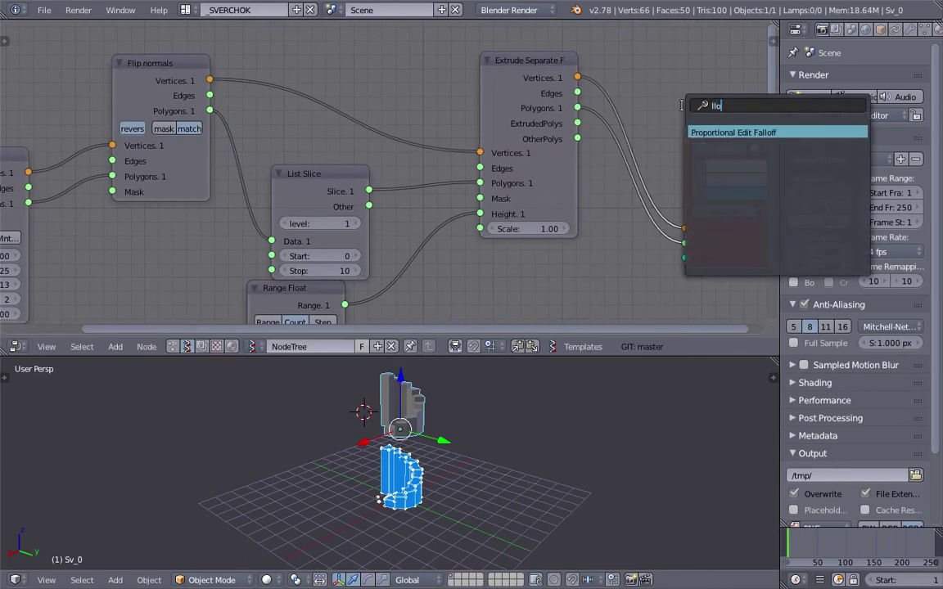
{"action": "key", "text": "BackSpace"}
{"action": "key", "text": "BackSpace"}
{"action": "type", "text": "oos"}
{"action": "key", "text": "Return"}
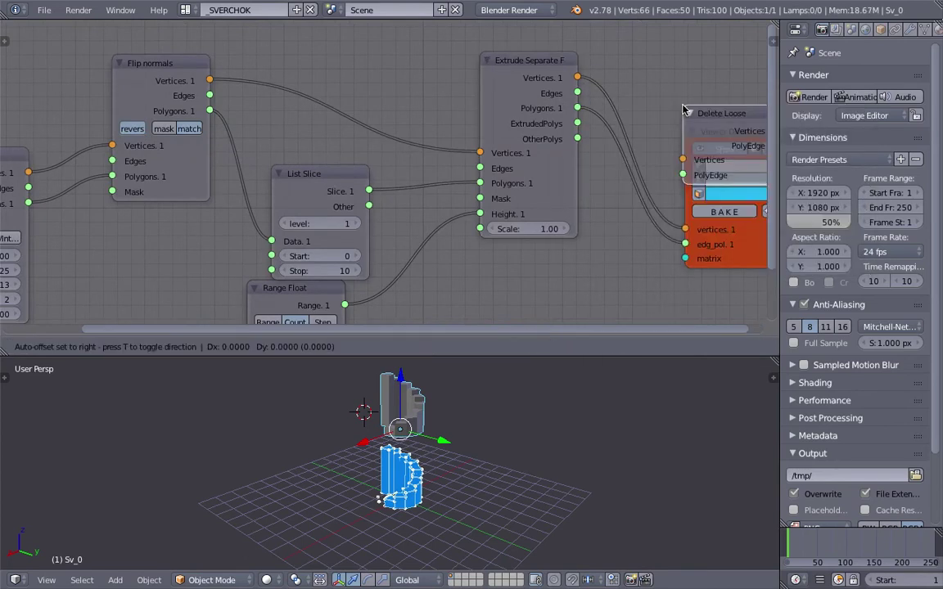
{"action": "left_click", "coordinate": [635, 108]}
- Route the extrusion's polygons through Delete Loose's PolyEdge to Viewer Draw's edg_pol input and view the cleaned stair
{"action": "left_click_drag", "start_coordinate": [580, 108], "coordinate": [632, 124]}
{"action": "middle_click_drag", "start_coordinate": [632, 126], "coordinate": [465, 101]}
{"action": "left_click_drag", "start_coordinate": [561, 71], "coordinate": [576, 173]}
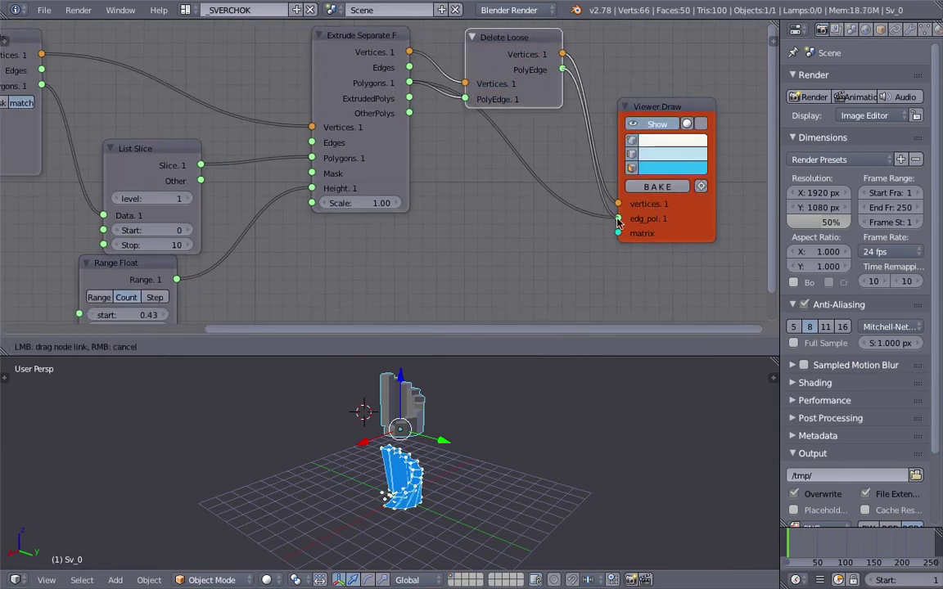
{"action": "left_click_drag", "start_coordinate": [617, 219], "coordinate": [618, 219]}
{"action": "mouse_move", "coordinate": [401, 454]}
{"action": "middle_mouse_down"}
{"action": "mouse_move", "coordinate": [428, 440]}
{"action": "mouse_move", "coordinate": [430, 449]}
{"action": "mouse_move", "coordinate": [450, 442]}
{"action": "mouse_move", "coordinate": [491, 385]}
{"action": "middle_mouse_up"}
{"action": "scroll", "coordinate": [429, 444], "scroll_direction": "up", "scroll_amount": 3}
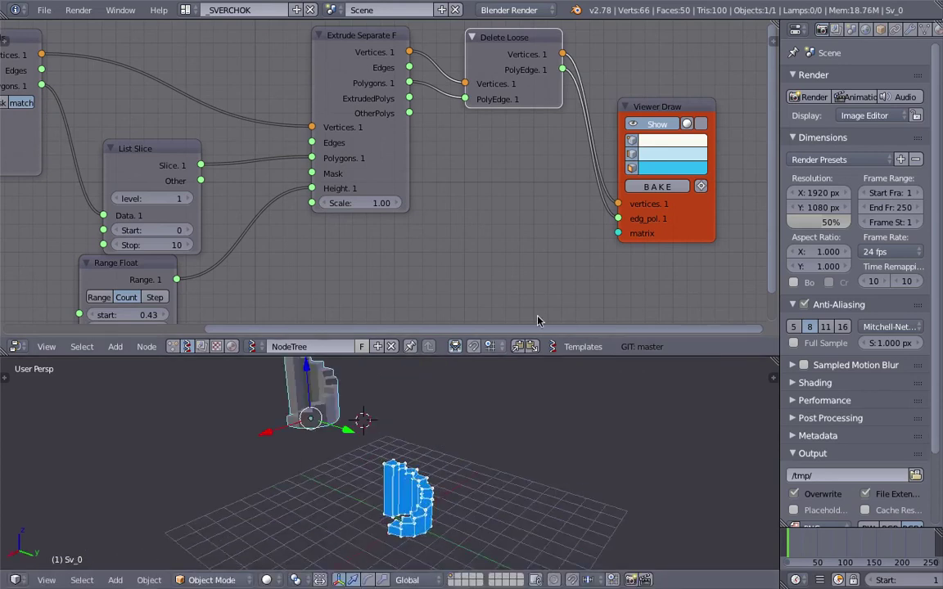
- Bake the cleaned circular stair to a mesh and move the new object away from the preview
{"action": "left_click", "coordinate": [642, 189]}
{"action": "right_click", "coordinate": [427, 505]}
{"action": "key", "text": "g"}
{"action": "left_click", "coordinate": [470, 427]}
{"action": "middle_click_drag", "start_coordinate": [469, 428], "coordinate": [452, 471], "text": "shift"}
{"action": "scroll", "coordinate": [452, 471], "scroll_direction": "up", "scroll_amount": 3}
- Compare the newly baked stair with the earlier bake in Edit Mode for loose vertices, returning each to Object Mode
{"action": "key", "text": "Tab"}
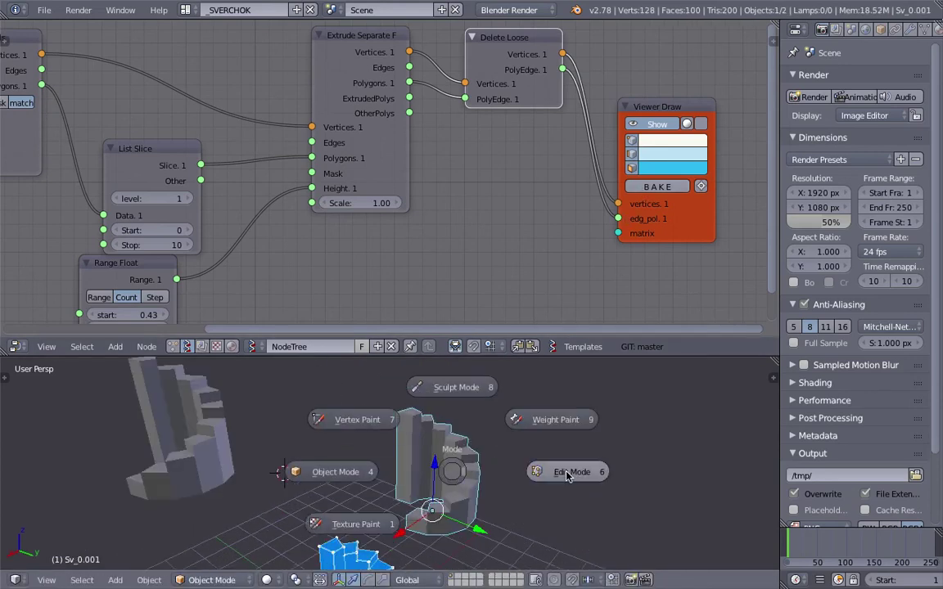
{"action": "left_click", "coordinate": [566, 474]}
{"action": "key", "text": "Tab"}
{"action": "left_click", "coordinate": [315, 490]}
{"action": "right_click", "coordinate": [216, 458]}
{"action": "middle_click_drag", "start_coordinate": [217, 458], "coordinate": [307, 477], "text": "shift"}
{"action": "key", "text": "Tab"}
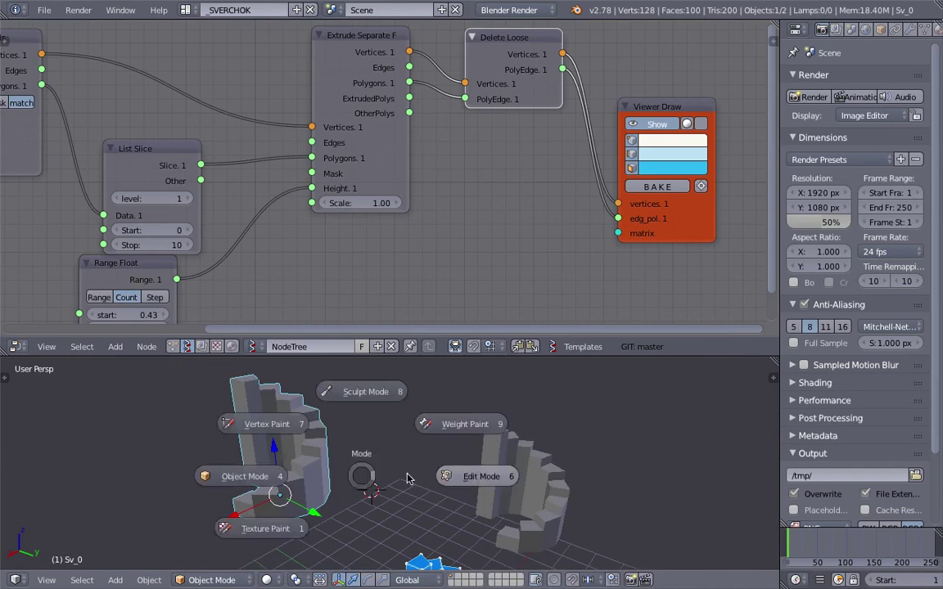
{"action": "left_click", "coordinate": [408, 478]}
{"action": "key", "text": "Tab"}
{"action": "left_click", "coordinate": [262, 483]}
{"action": "scroll", "coordinate": [446, 472], "scroll_direction": "down", "scroll_amount": 3}
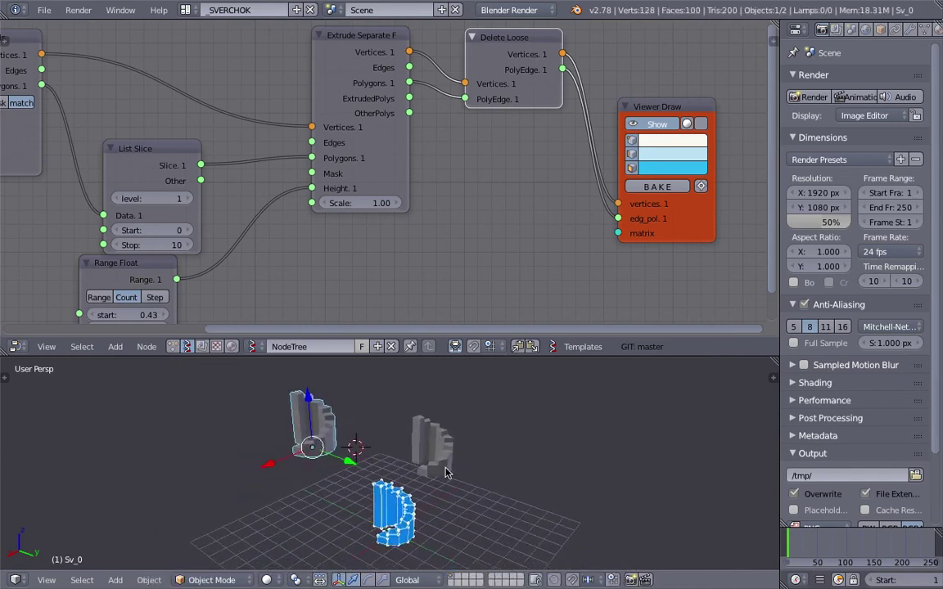
- Duplicate the newly baked stair upward along Z and rotate the copy about the global Z axis above the original
{"action": "middle_click_drag", "start_coordinate": [446, 472], "coordinate": [414, 495]}
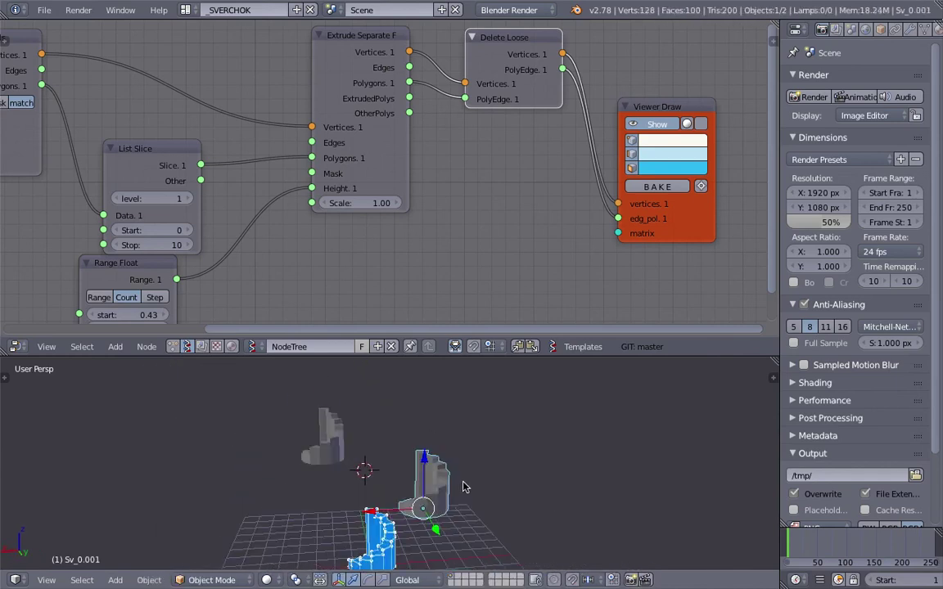
{"action": "key", "text": "shift+d"}
{"action": "key", "text": "z"}
{"action": "left_click", "coordinate": [462, 438]}
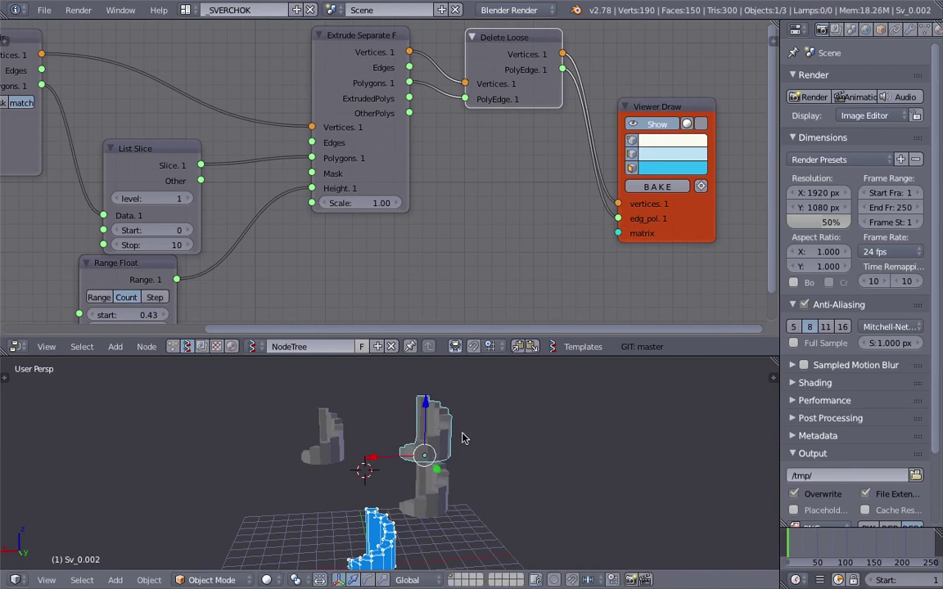
{"action": "key", "text": "r"}
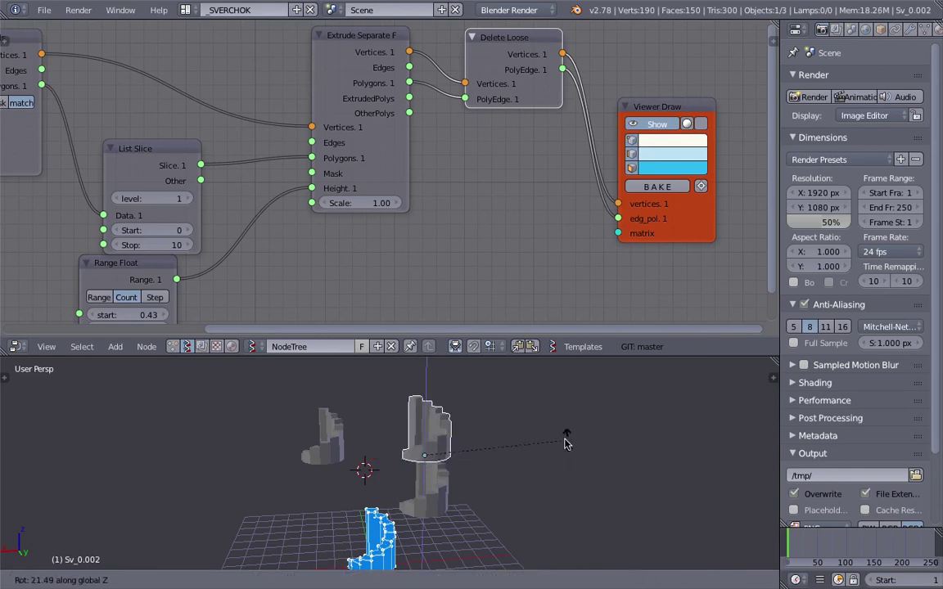
{"action": "left_click", "coordinate": [318, 385]}
{"action": "middle_click_drag", "start_coordinate": [318, 384], "coordinate": [367, 323]}
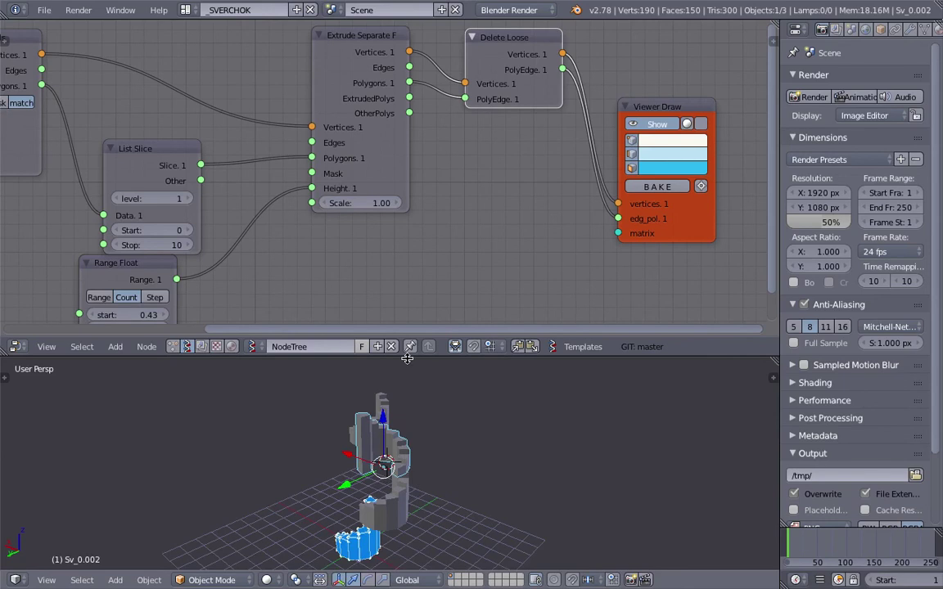
- Delete all baked stair objects from the scene, keeping only the node preview
{"action": "middle_click_drag", "start_coordinate": [417, 427], "coordinate": [465, 438]}
{"action": "scroll", "coordinate": [458, 438], "scroll_direction": "down", "scroll_amount": 1}
{"action": "key", "text": "a"}
{"action": "key", "text": "a"}
{"action": "key", "text": "x"}
{"action": "left_click", "coordinate": [411, 445]}
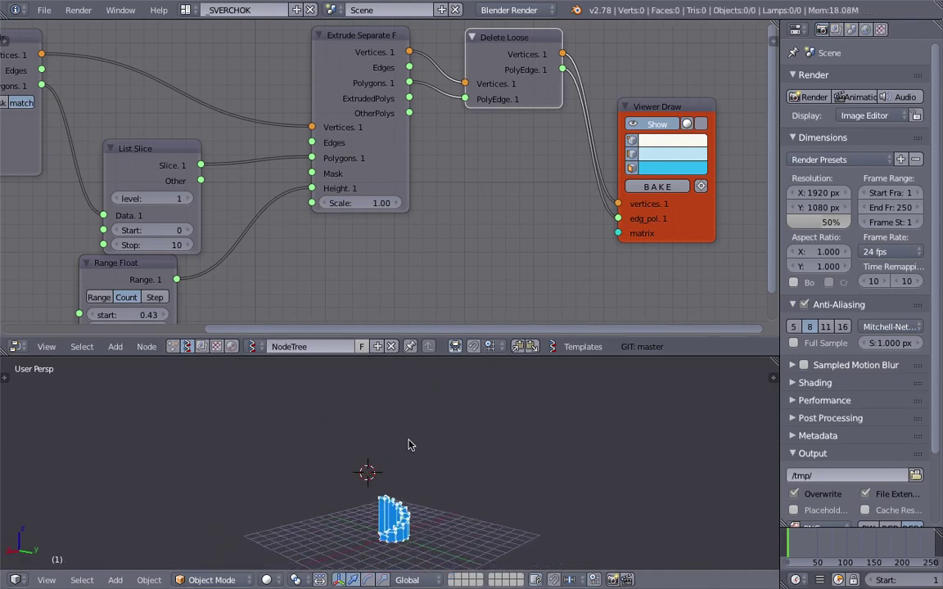
- Switch the Viewer Draw preview to shaded faces and enlarge the 3D viewport to examine the circular stair from several sides
{"action": "scroll", "coordinate": [410, 445], "scroll_direction": "up", "scroll_amount": 5}
{"action": "scroll", "coordinate": [435, 423], "scroll_direction": "up", "scroll_amount": 2}
{"action": "middle_click_drag", "start_coordinate": [446, 491], "coordinate": [548, 369], "text": "shift"}
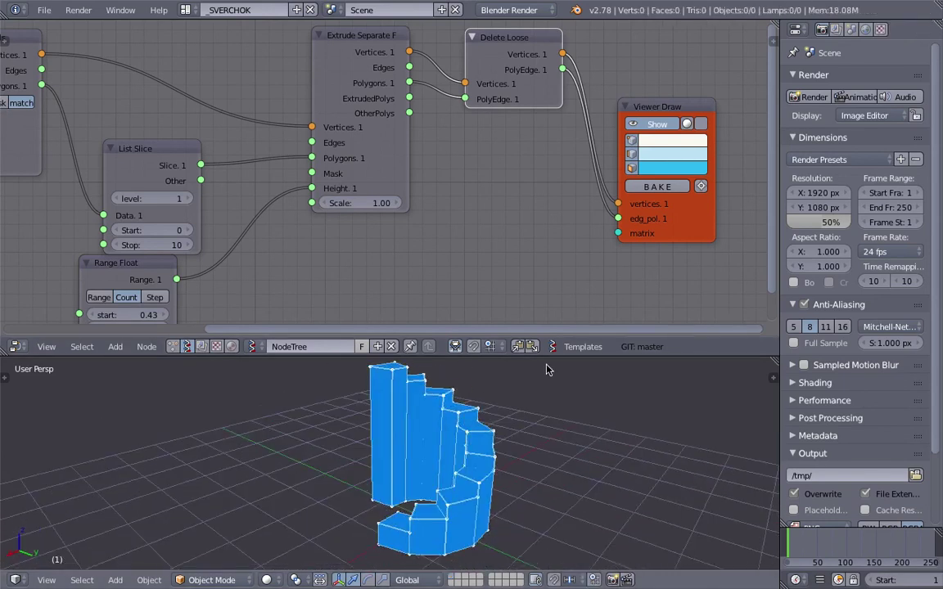
{"action": "middle_click_drag", "start_coordinate": [564, 406], "coordinate": [390, 502]}
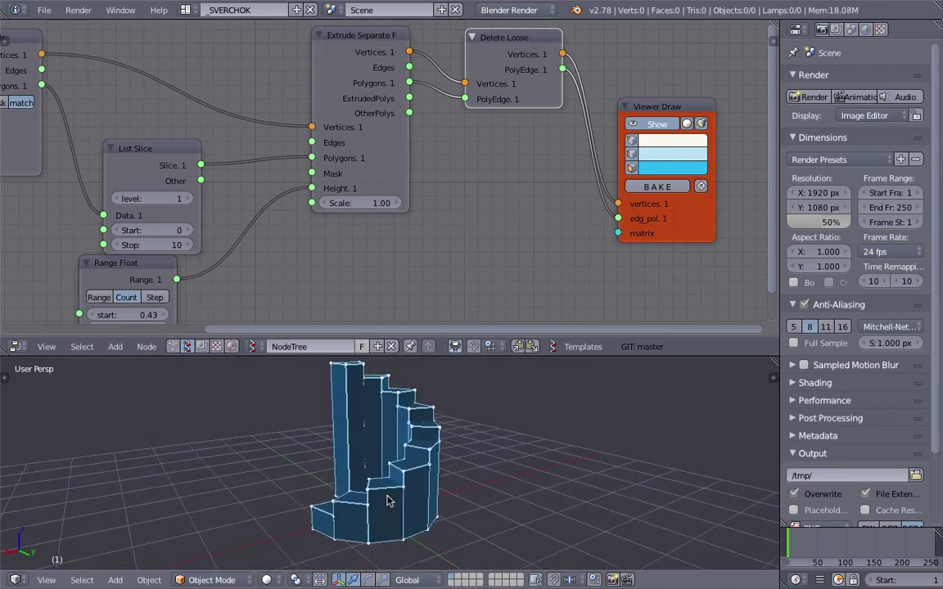
{"action": "middle_click_drag", "start_coordinate": [394, 501], "coordinate": [413, 489]}
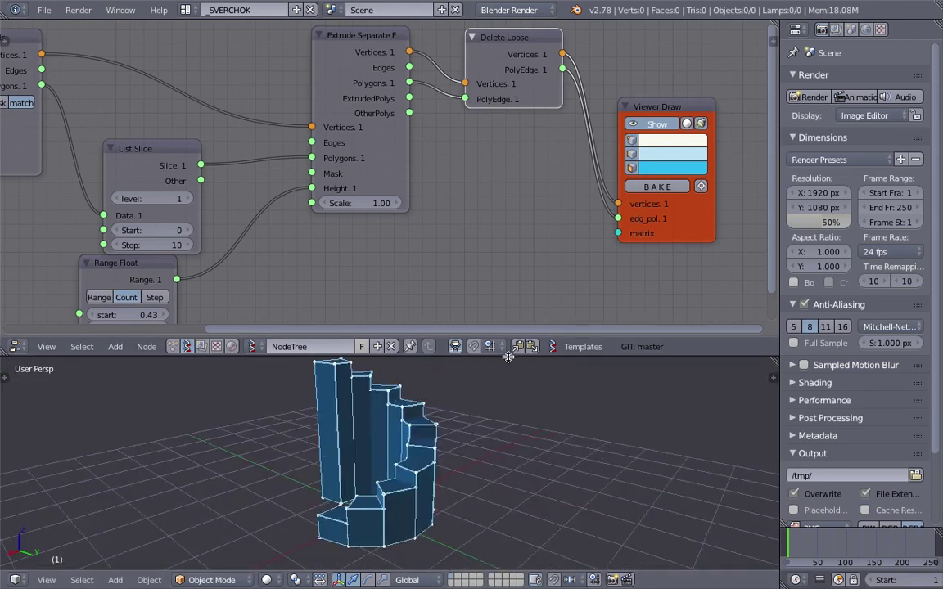
{"action": "left_click_drag", "start_coordinate": [507, 357], "coordinate": [507, 239]}
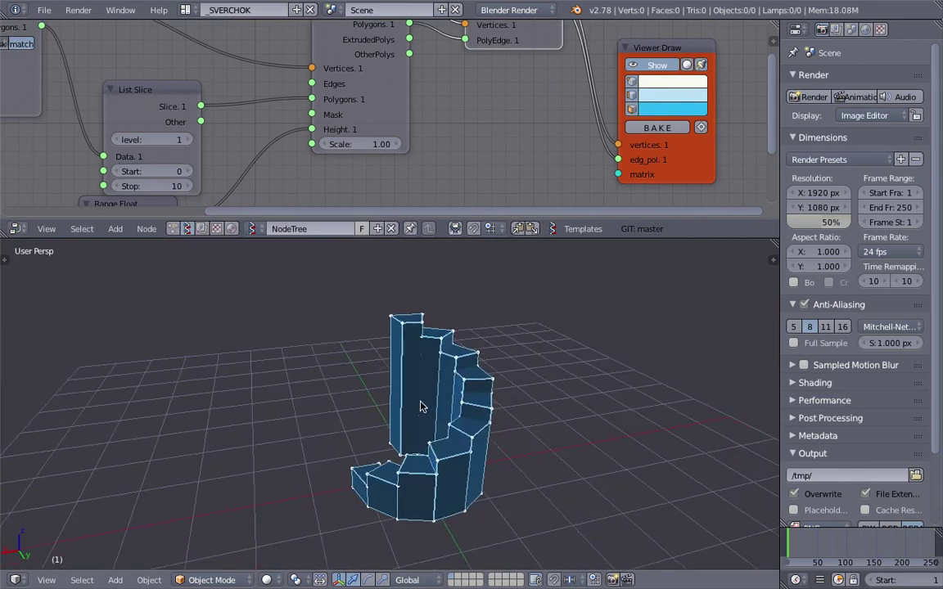
{"action": "middle_click_drag", "start_coordinate": [421, 409], "coordinate": [497, 398]}
{"action": "middle_click_drag", "start_coordinate": [501, 407], "coordinate": [489, 411]}
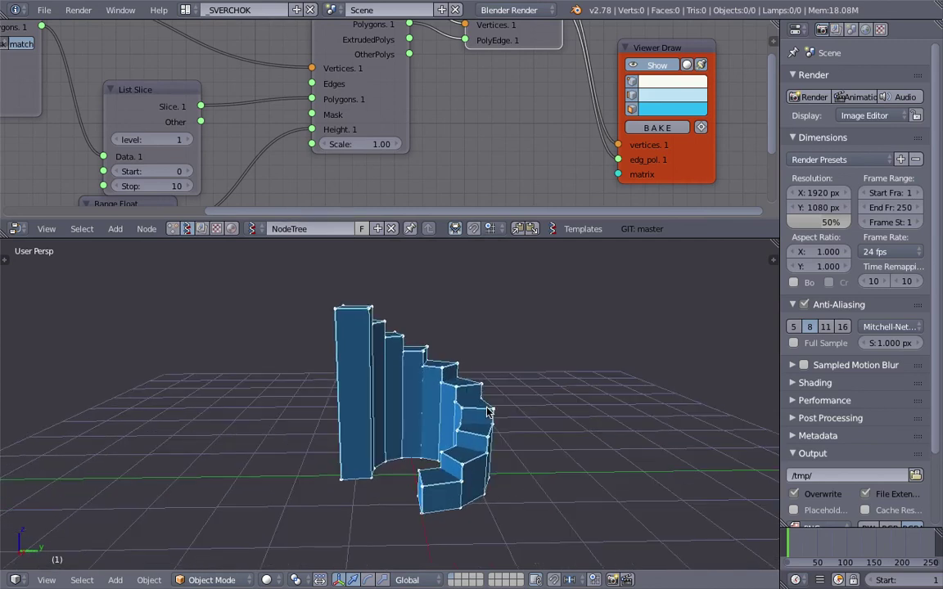